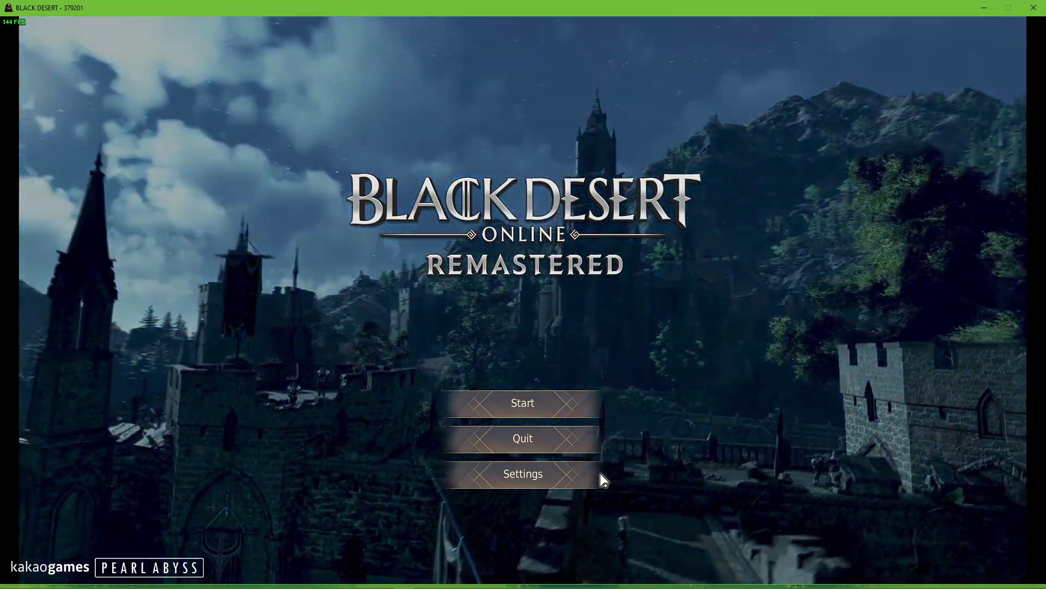
Open Black Desert Online's settings to Performance Settings > Graphics & Textures
{"action": "left_click", "coordinate": [585, 473]}
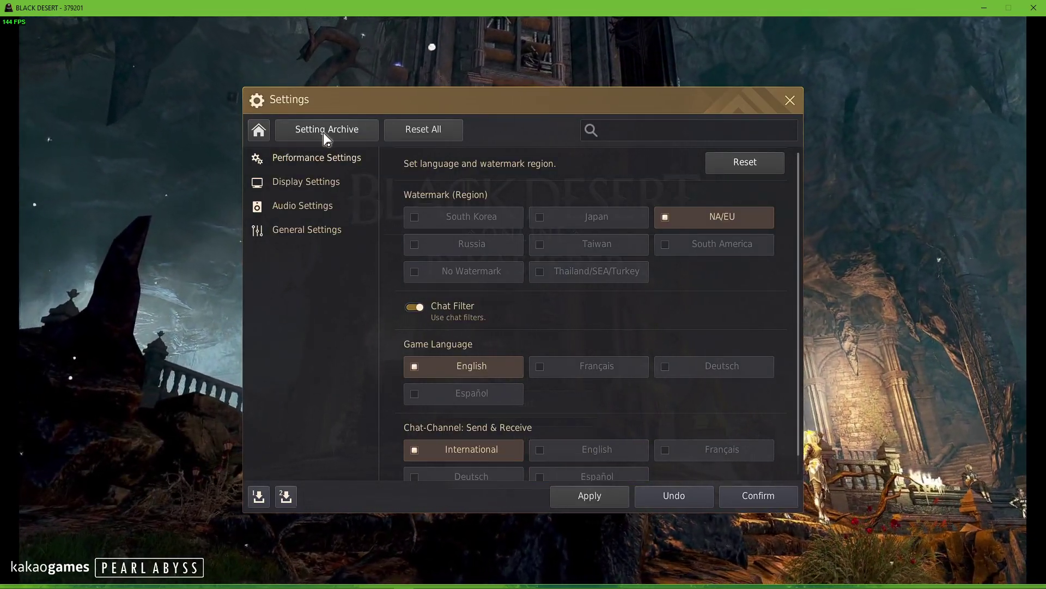
{"action": "left_click", "coordinate": [268, 152]}
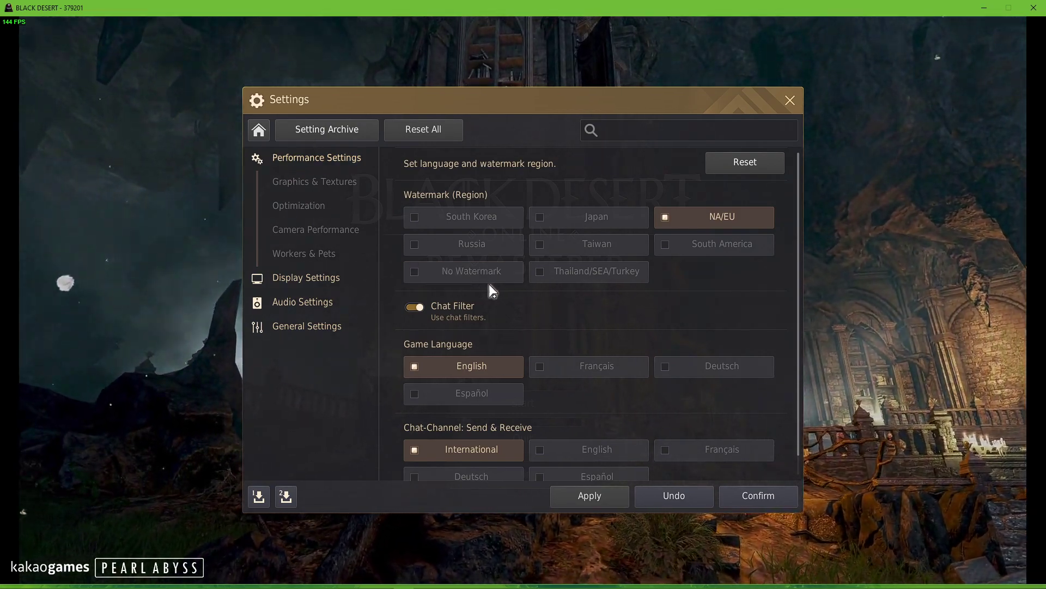
{"action": "scroll", "coordinate": [489, 284], "scroll_direction": "down", "scroll_amount": 1}
{"action": "scroll", "coordinate": [486, 282], "scroll_direction": "up", "scroll_amount": 1}
{"action": "left_click", "coordinate": [327, 183]}
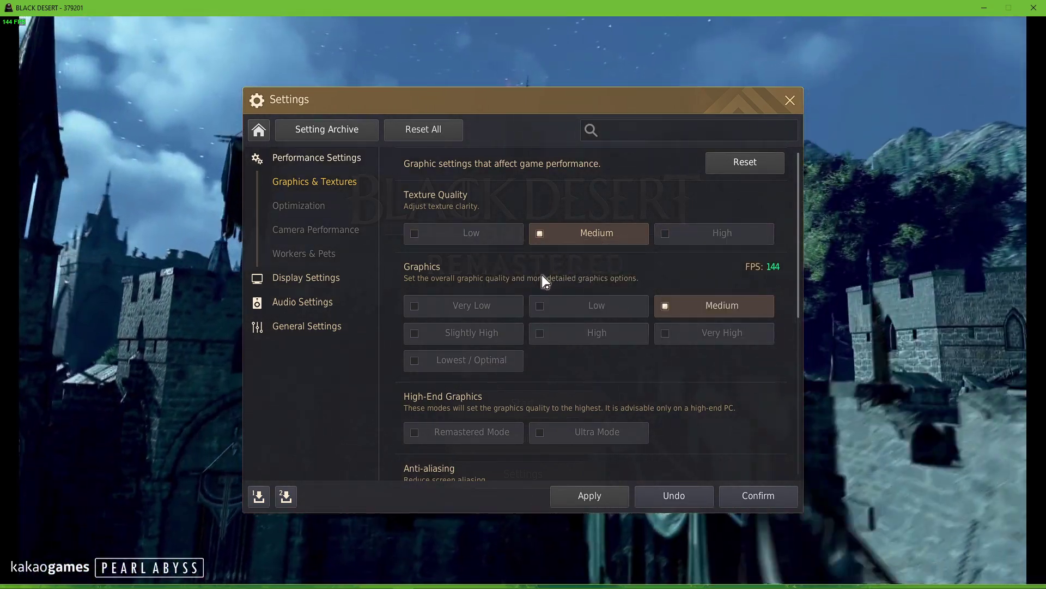
{"action": "scroll", "coordinate": [540, 282], "scroll_direction": "down", "scroll_amount": 1}
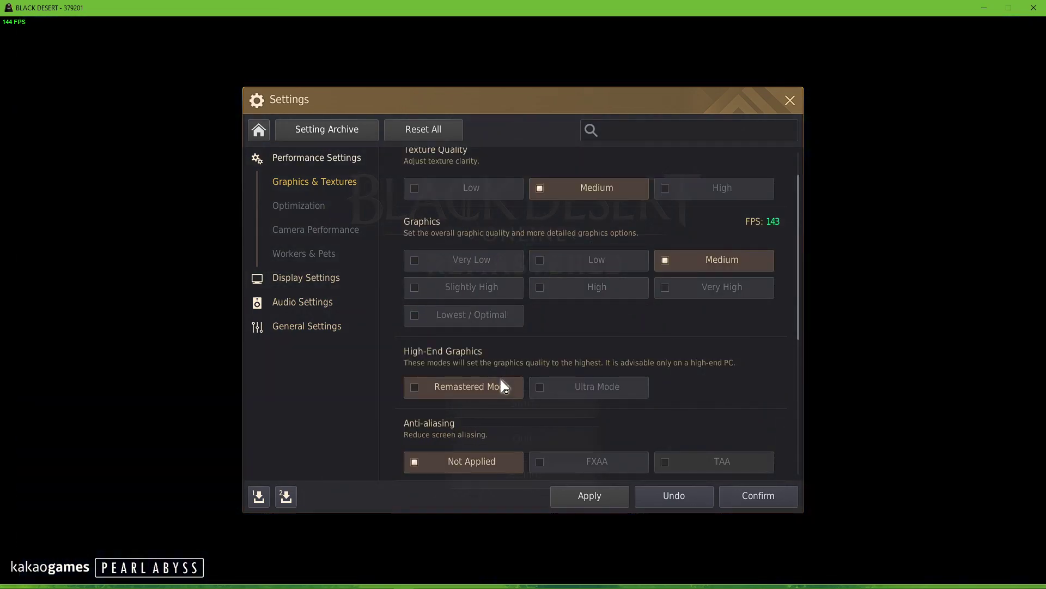
{"action": "scroll", "coordinate": [503, 379], "scroll_direction": "down", "scroll_amount": 3}
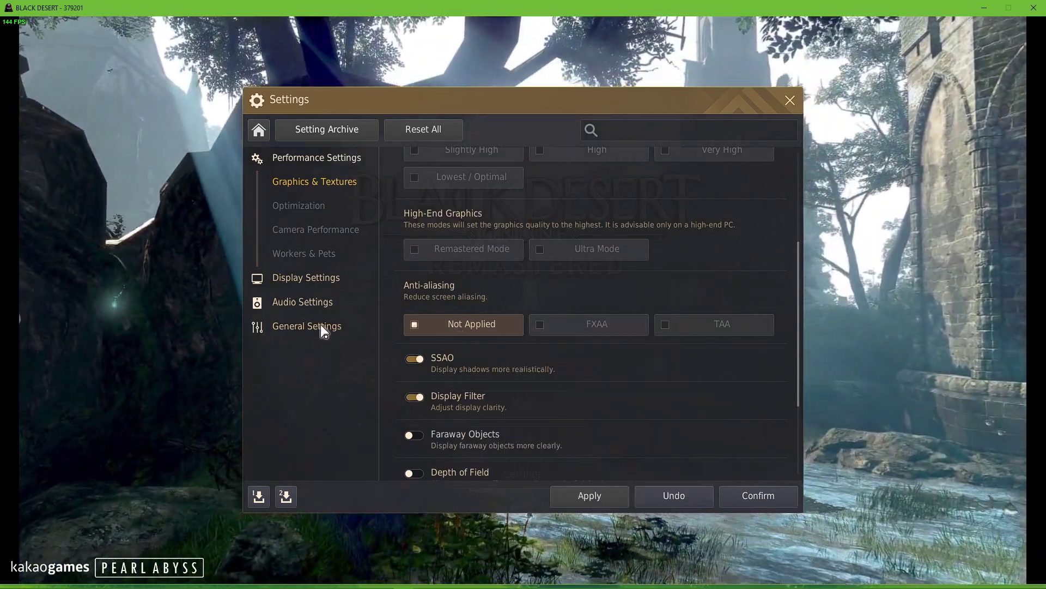
{"action": "scroll", "coordinate": [591, 363], "scroll_direction": "down", "scroll_amount": 3}
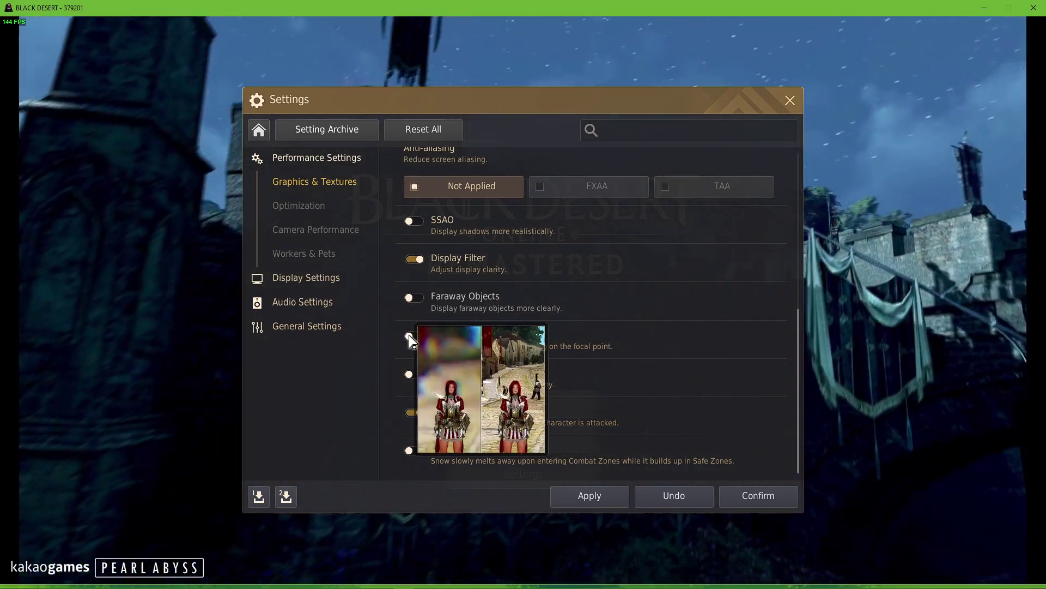
{"action": "mouse_move", "coordinate": [415, 373]}
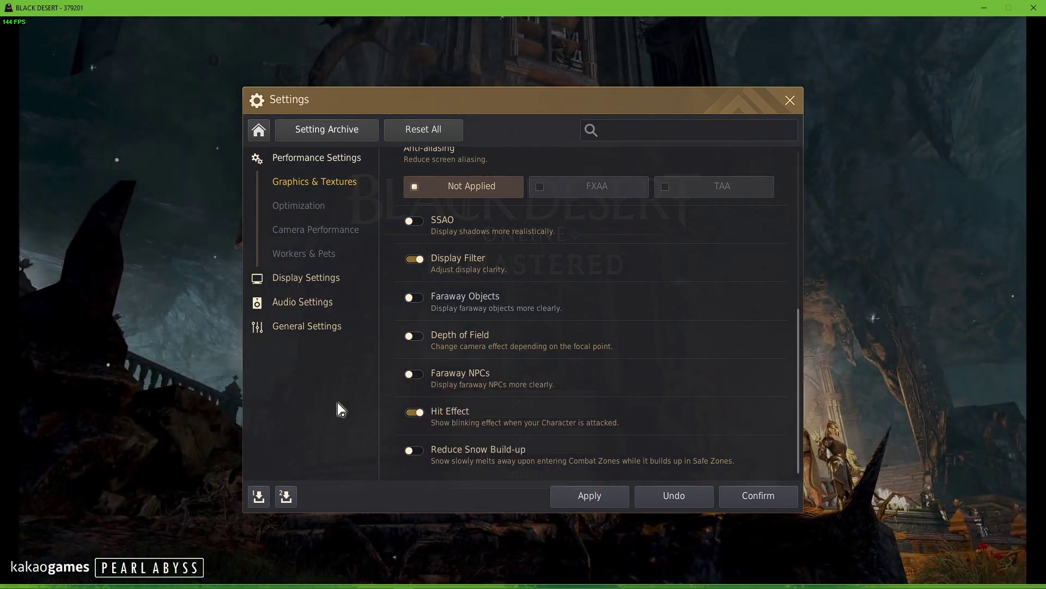
Turn on Performance Optimization in the Optimization settings and dismiss the restart notice
{"action": "left_click", "coordinate": [299, 207]}
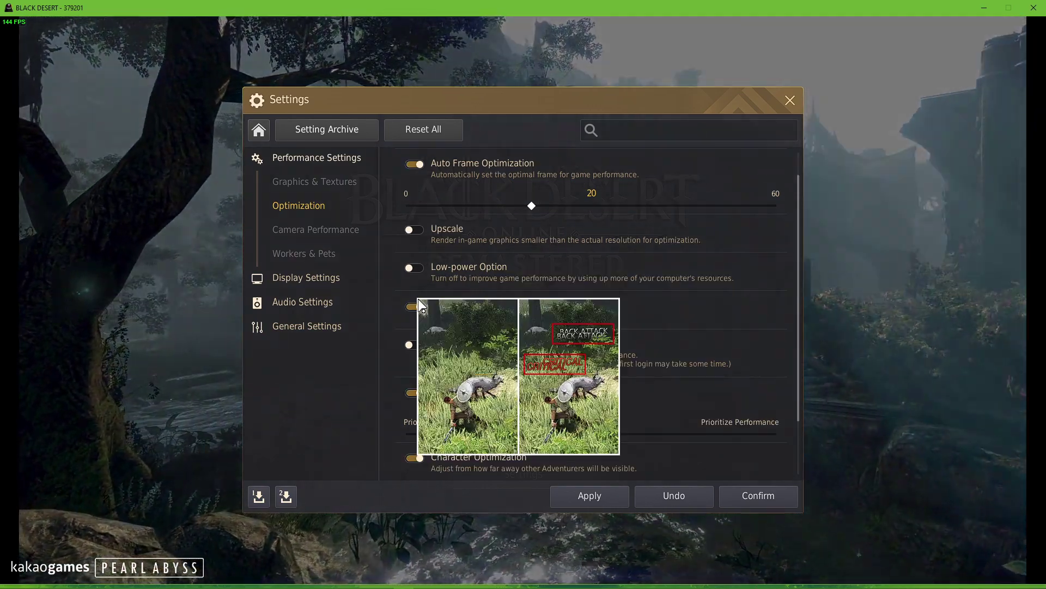
{"action": "scroll", "coordinate": [387, 323], "scroll_direction": "down", "scroll_amount": 1}
{"action": "scroll", "coordinate": [388, 323], "scroll_direction": "down", "scroll_amount": 1}
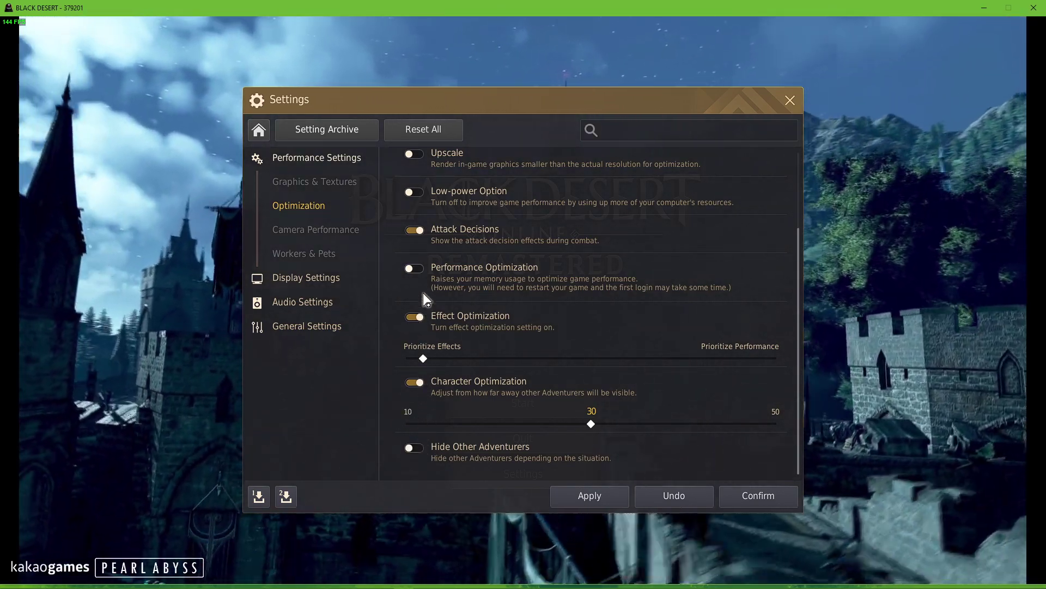
{"action": "left_click", "coordinate": [417, 269]}
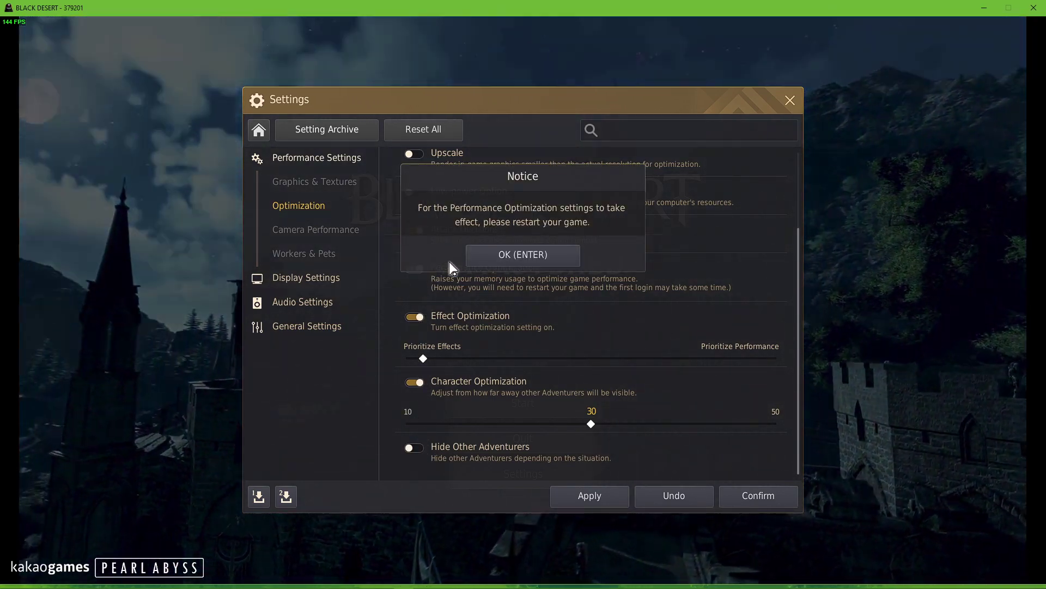
{"action": "left_click", "coordinate": [475, 257]}
In Workers & Pets, toggle Hide Certain NPCs off and back on, dismissing restart notices
{"action": "left_click", "coordinate": [321, 260]}
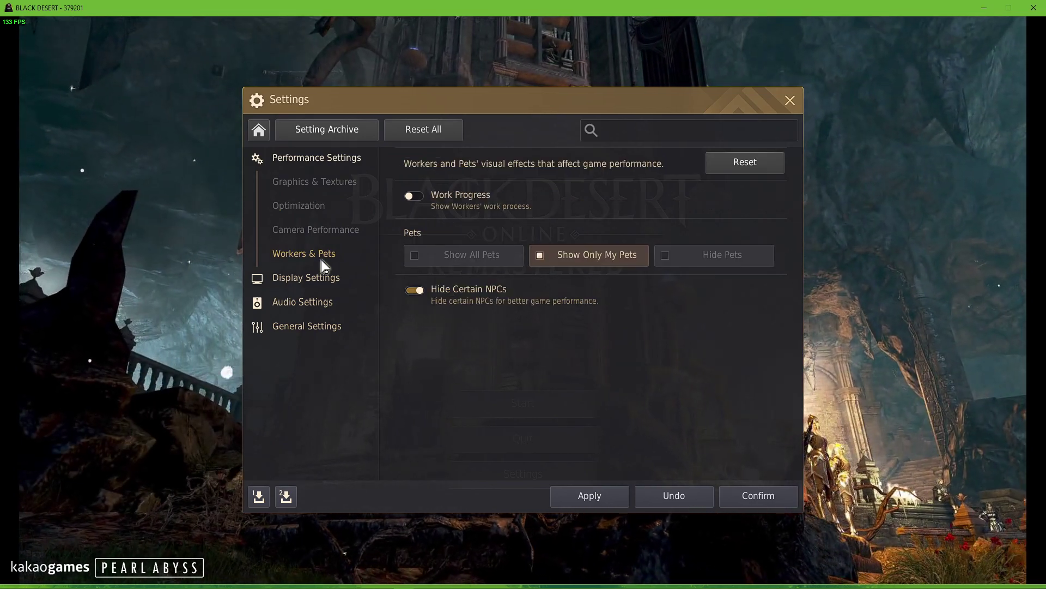
{"action": "left_click", "coordinate": [415, 291]}
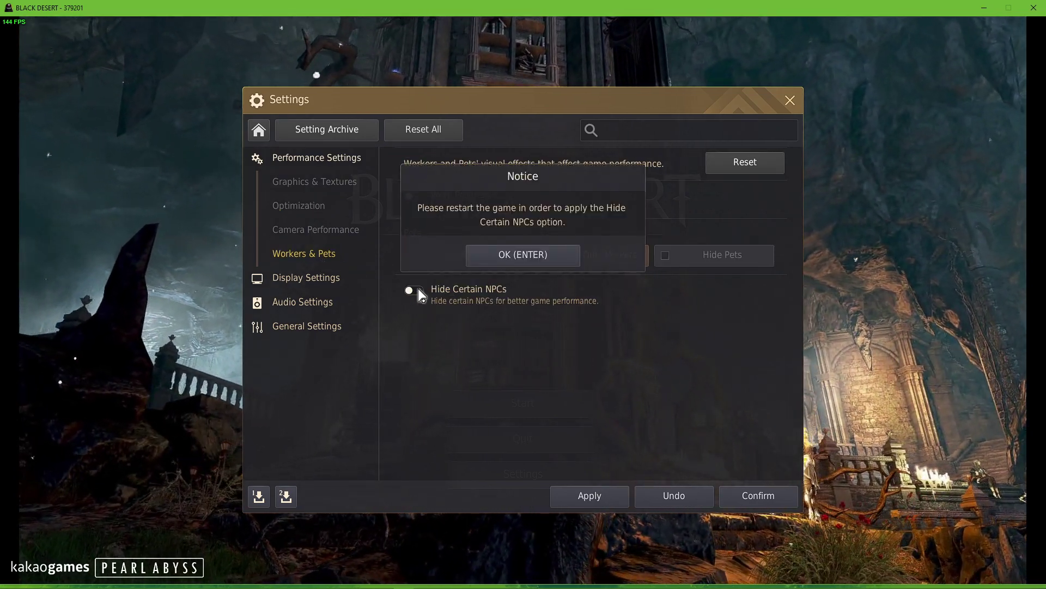
{"action": "key", "text": "Return"}
{"action": "left_click", "coordinate": [430, 284]}
{"action": "key", "text": "Return"}
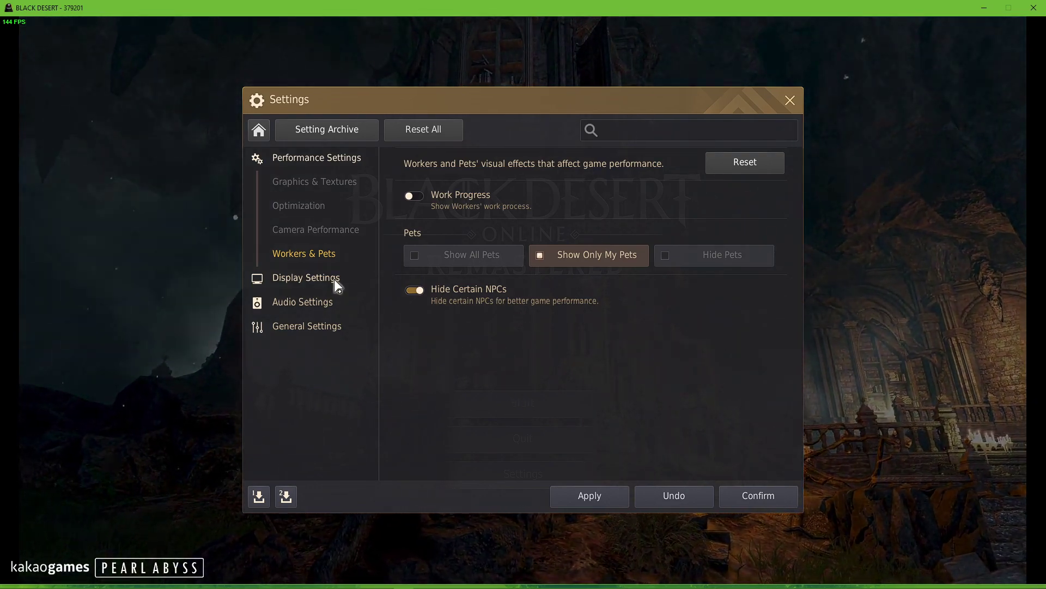
Open Display Settings > Game Window and browse resolutions, leaving 1920x1080 selected
{"action": "left_click", "coordinate": [334, 279]}
{"action": "left_click", "coordinate": [307, 209]}
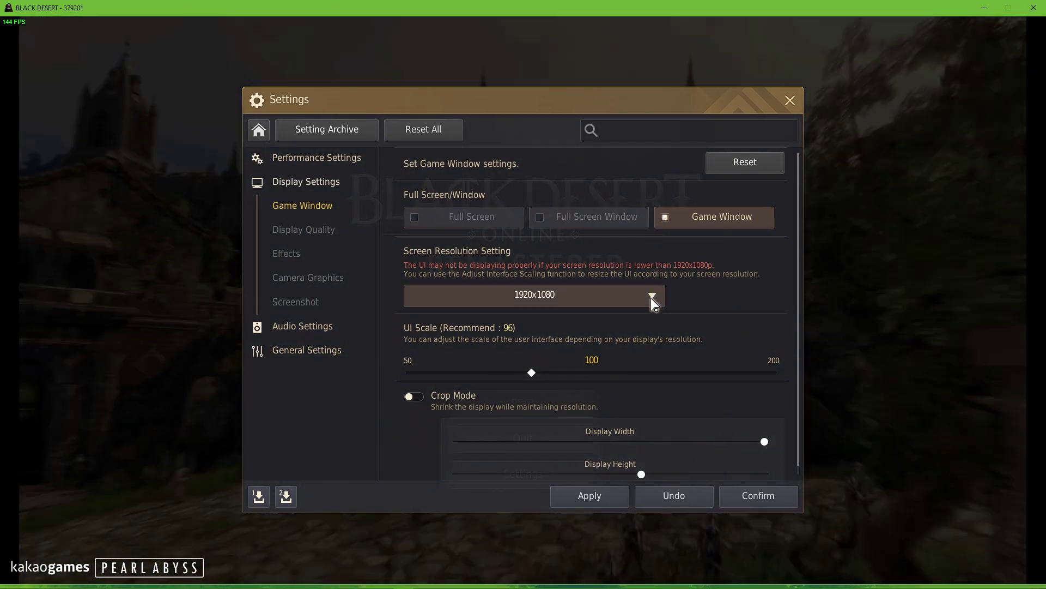
{"action": "left_click", "coordinate": [651, 298]}
{"action": "left_click_drag", "start_coordinate": [660, 322], "coordinate": [661, 377]}
{"action": "left_click", "coordinate": [573, 387]}
{"action": "left_click", "coordinate": [640, 298]}
{"action": "left_click_drag", "start_coordinate": [657, 312], "coordinate": [656, 373]}
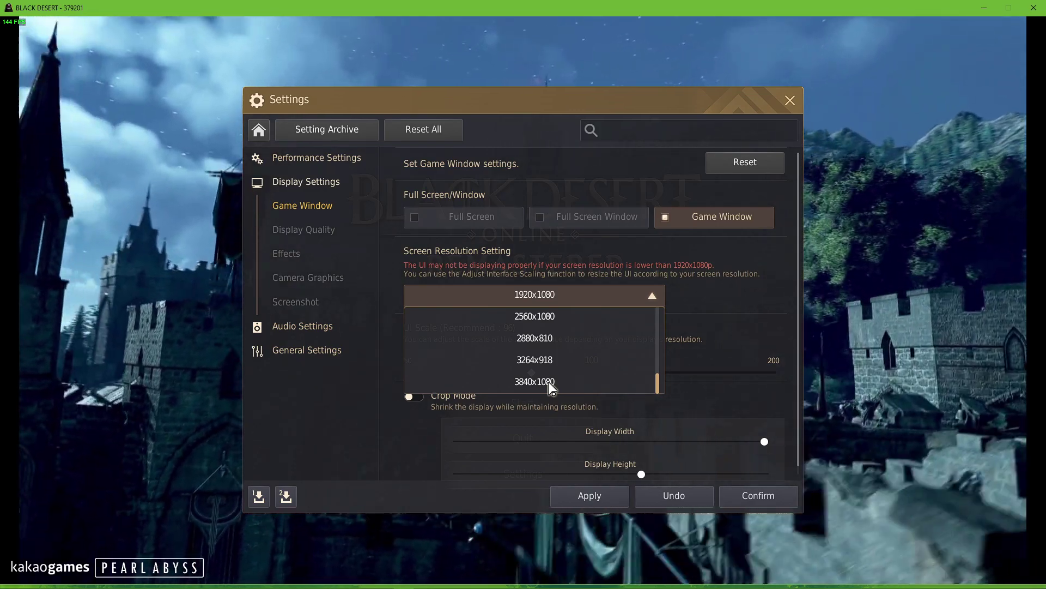
{"action": "scroll", "coordinate": [548, 382], "scroll_direction": "up", "scroll_amount": 1}
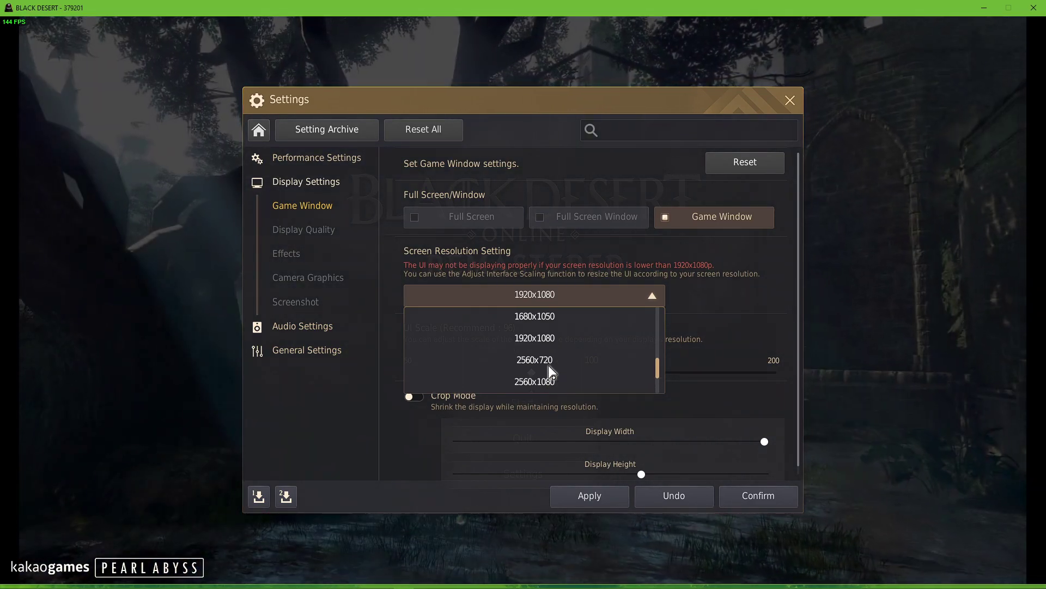
{"action": "scroll", "coordinate": [545, 352], "scroll_direction": "up", "scroll_amount": 1}
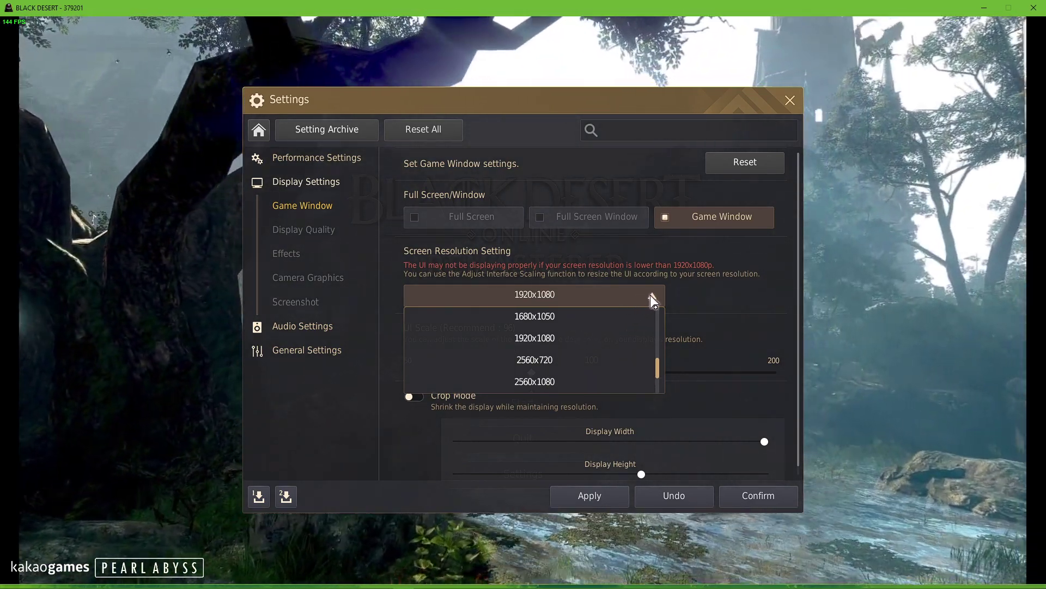
{"action": "left_click", "coordinate": [652, 296]}
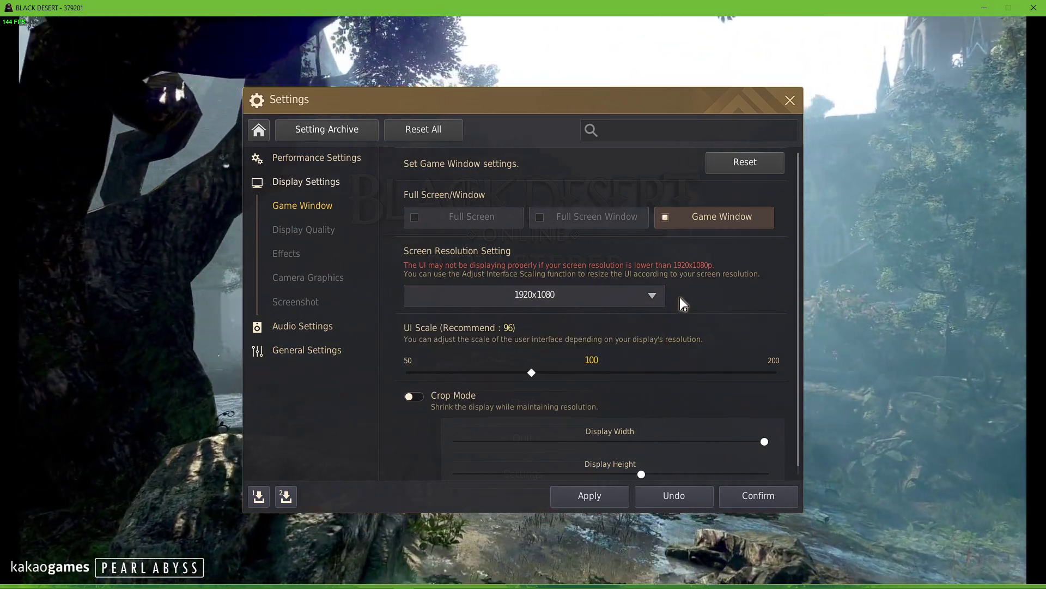
{"action": "scroll", "coordinate": [679, 296], "scroll_direction": "down", "scroll_amount": 1}
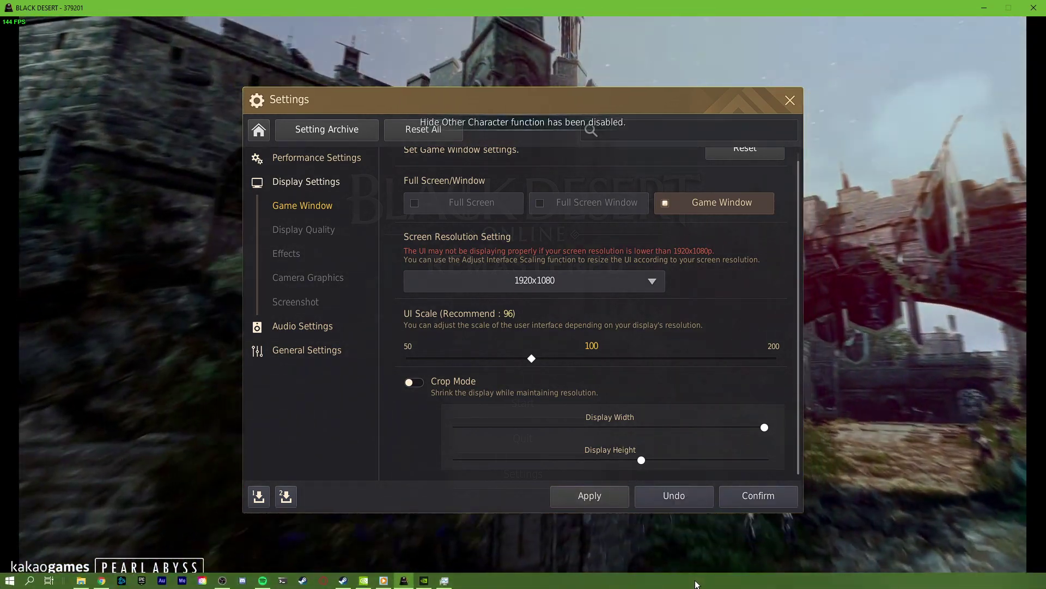
Open Task Manager and go to the BlackDesert64 game process in the Details view
{"action": "right_click", "coordinate": [696, 584]}
{"action": "left_click", "coordinate": [733, 523]}
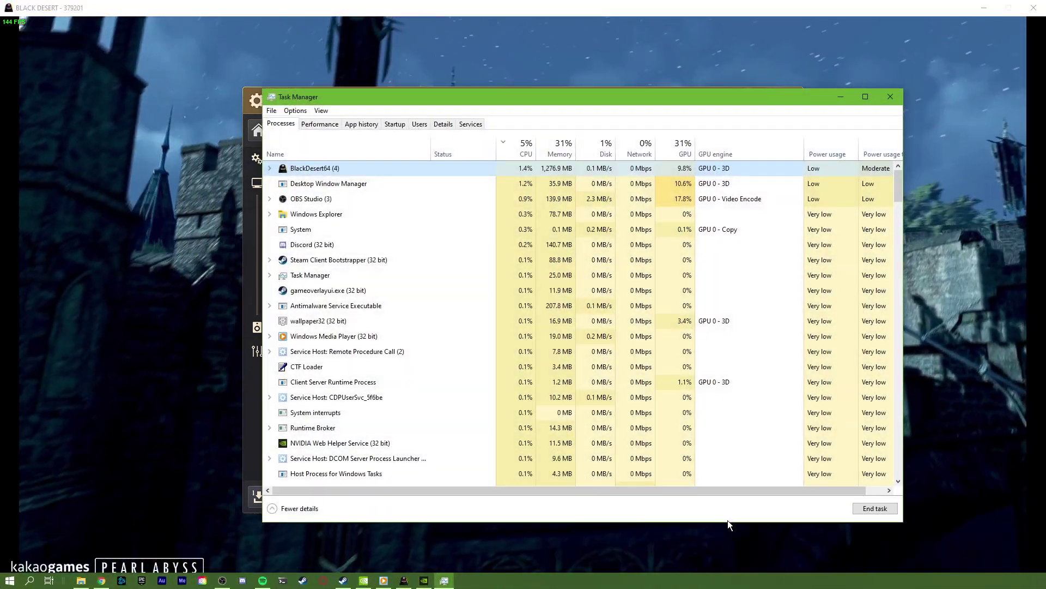
{"action": "left_click_drag", "start_coordinate": [586, 95], "coordinate": [570, 92]}
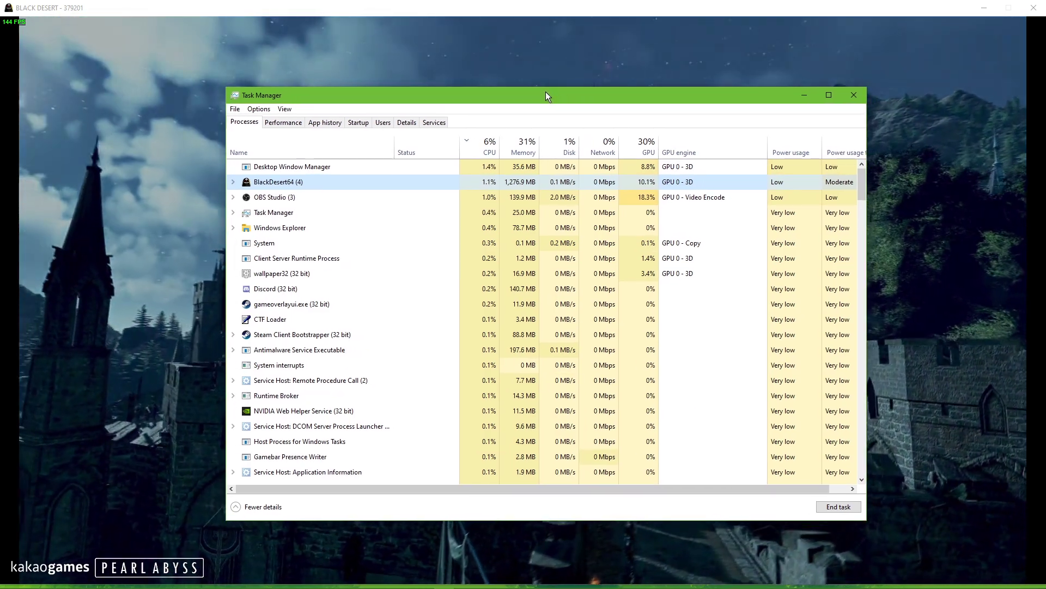
{"action": "right_click", "coordinate": [302, 181]}
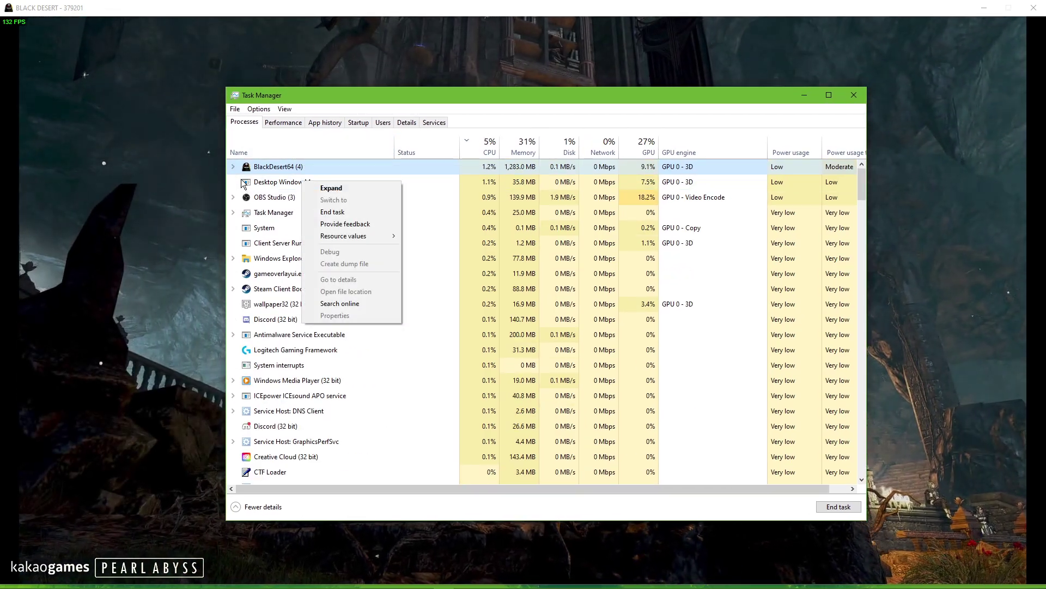
{"action": "left_click", "coordinate": [233, 166]}
{"action": "right_click", "coordinate": [260, 183]}
{"action": "left_click", "coordinate": [296, 243]}
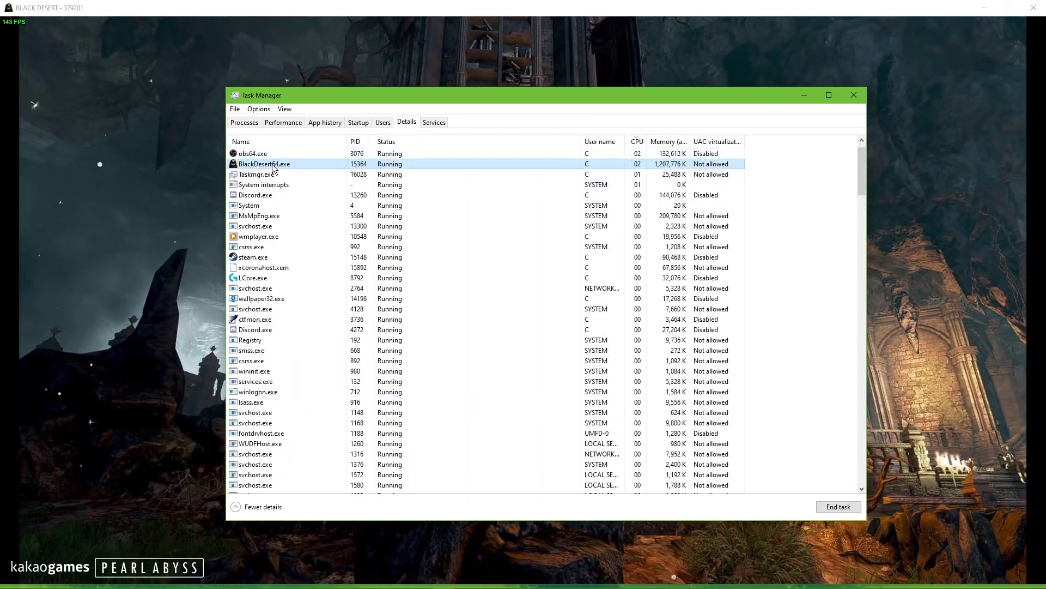
Set BlackDesert64.exe to High priority, confirm the change, and verify it
{"action": "right_click", "coordinate": [272, 153]}
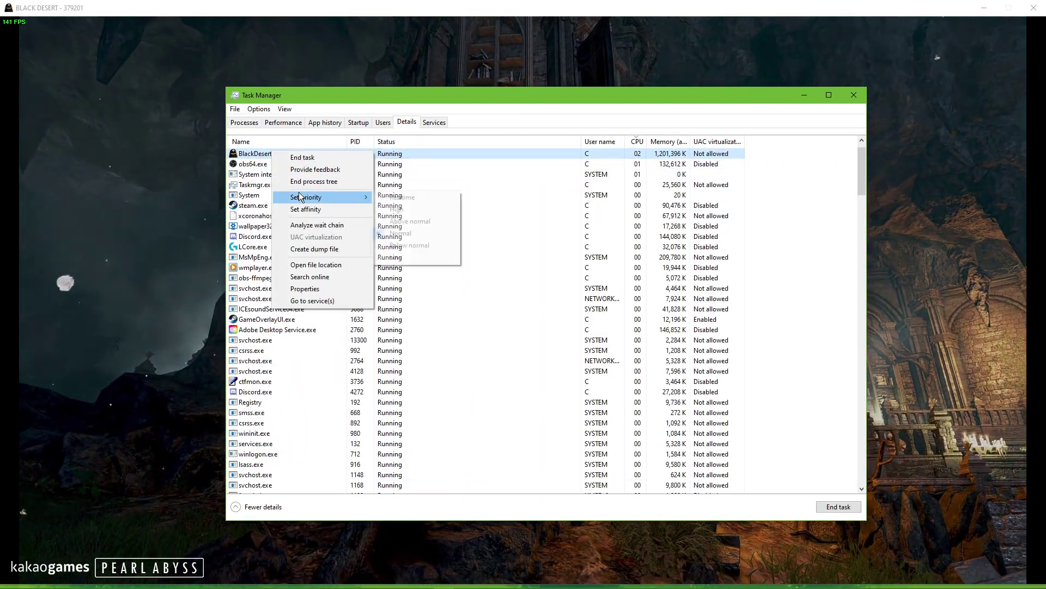
{"action": "left_click", "coordinate": [384, 210]}
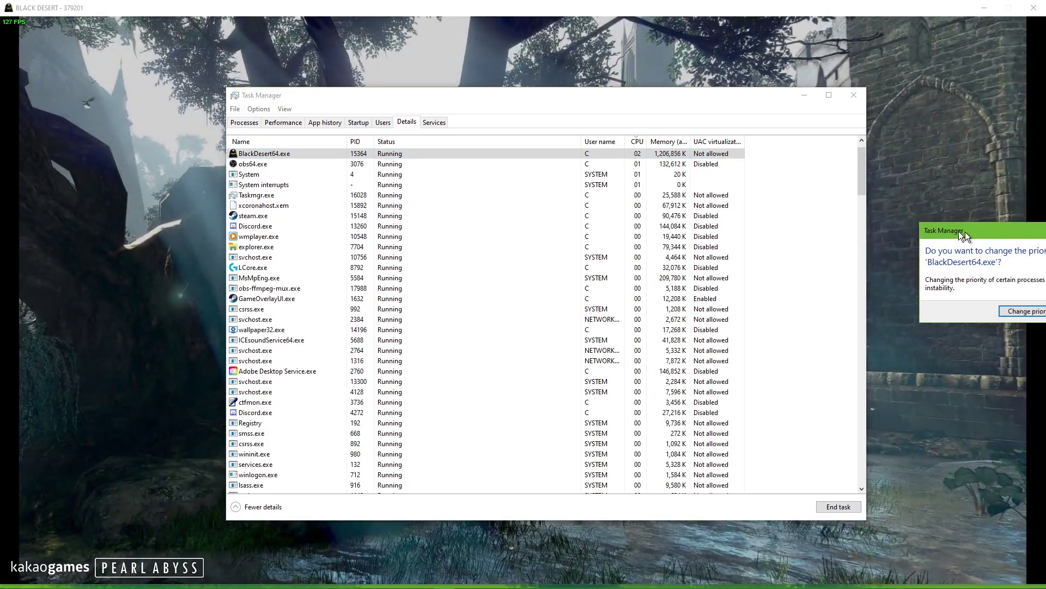
{"action": "left_click_drag", "start_coordinate": [966, 232], "coordinate": [473, 197]}
{"action": "left_click", "coordinate": [547, 278]}
{"action": "mouse_move", "coordinate": [343, 201]}
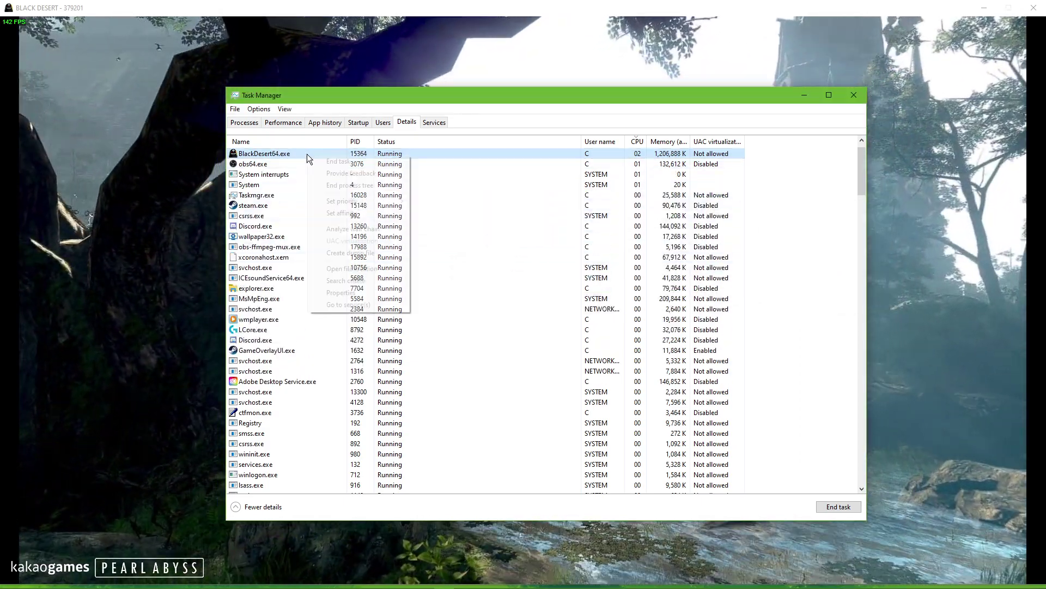
{"action": "right_click", "coordinate": [308, 154]}
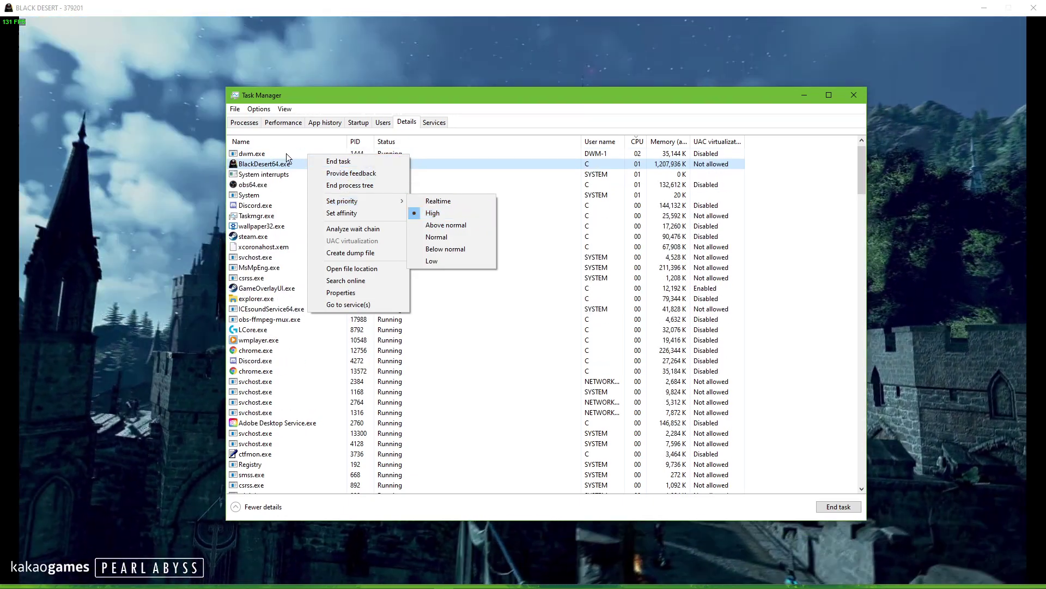
Show the Processes overview sorted by memory use
{"action": "left_click", "coordinate": [244, 122]}
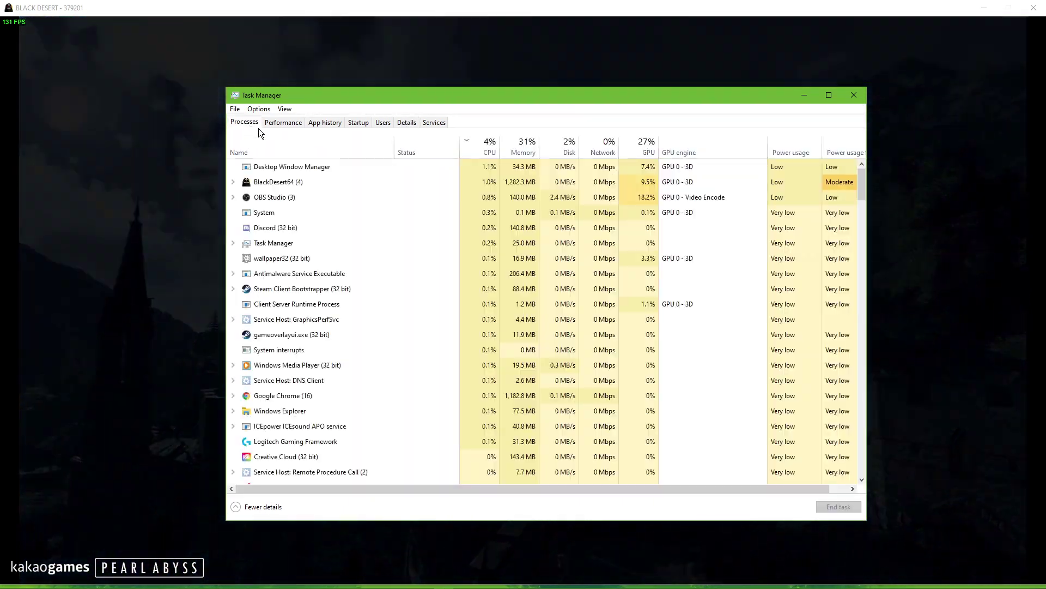
{"action": "left_click", "coordinate": [481, 151]}
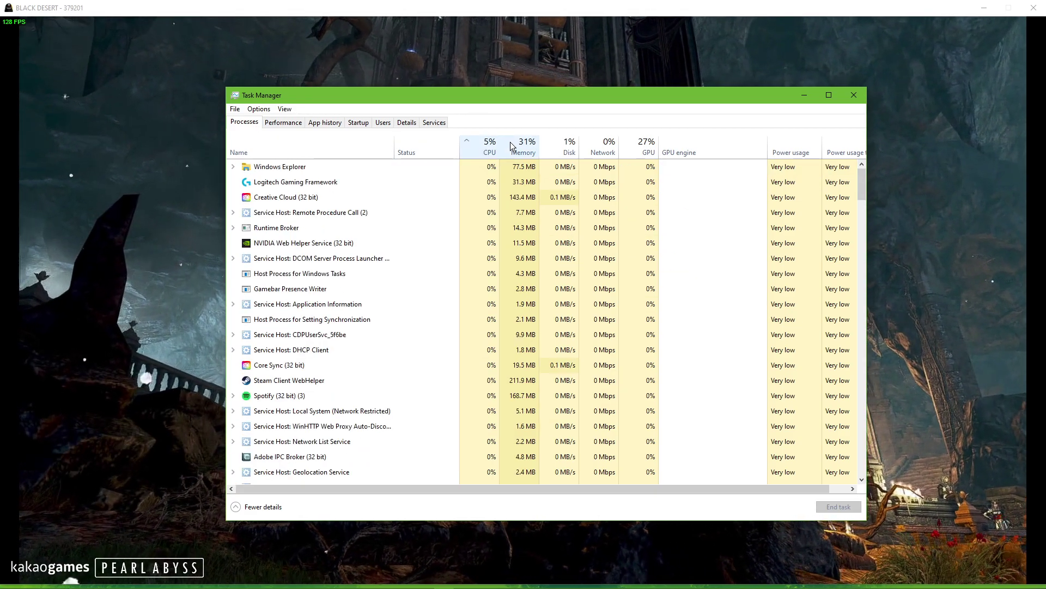
{"action": "left_click", "coordinate": [512, 146]}
Inspect Chrome, Steam Client WebHelper, Creative Cloud and NVIDIA Control Panel processes without ending them
{"action": "right_click", "coordinate": [366, 179]}
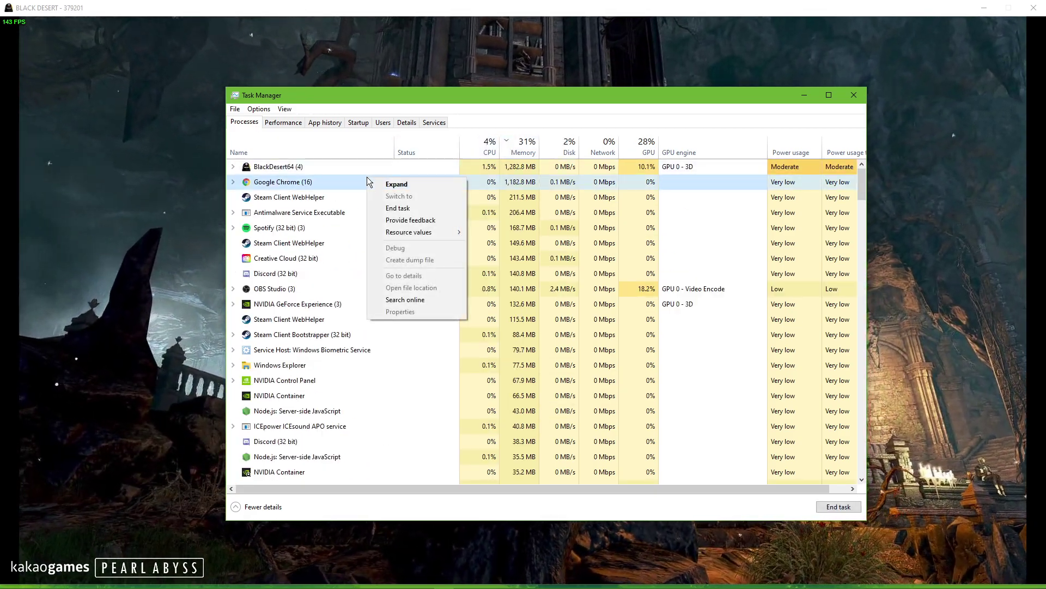
{"action": "right_click", "coordinate": [333, 202]}
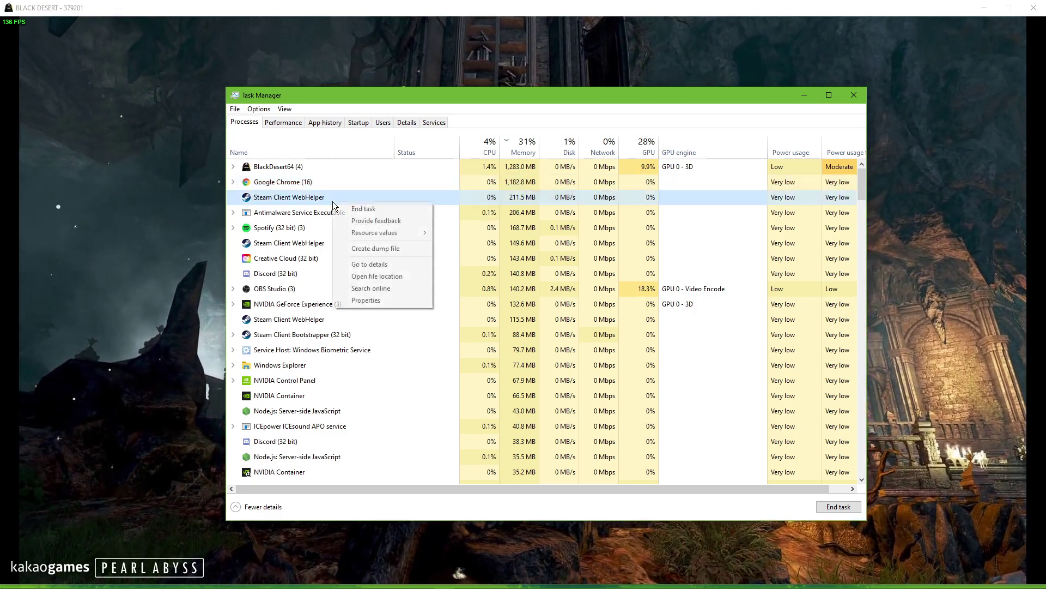
{"action": "left_click", "coordinate": [322, 229]}
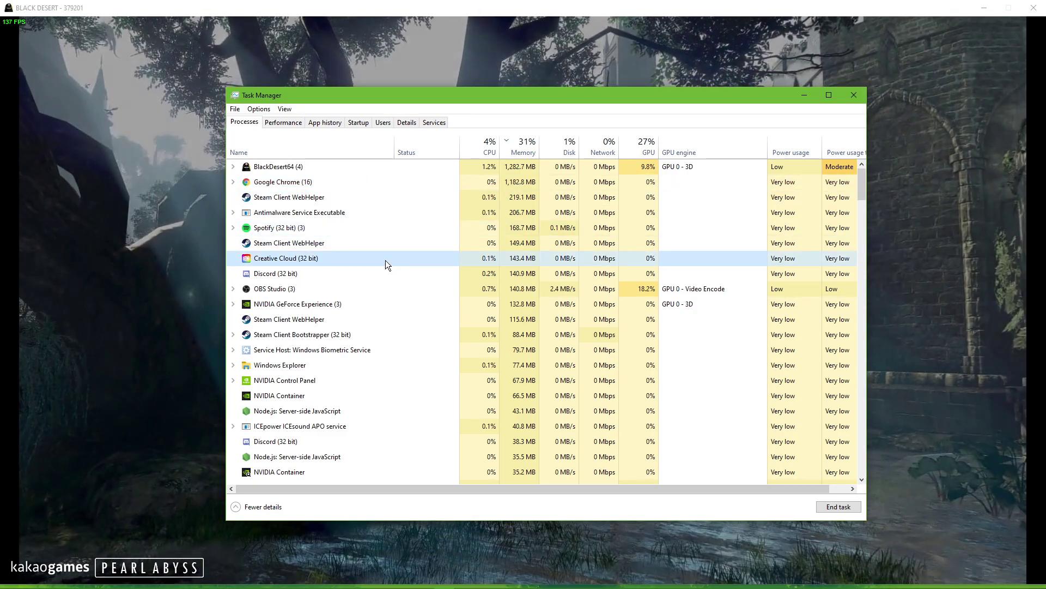
{"action": "right_click", "coordinate": [386, 261]}
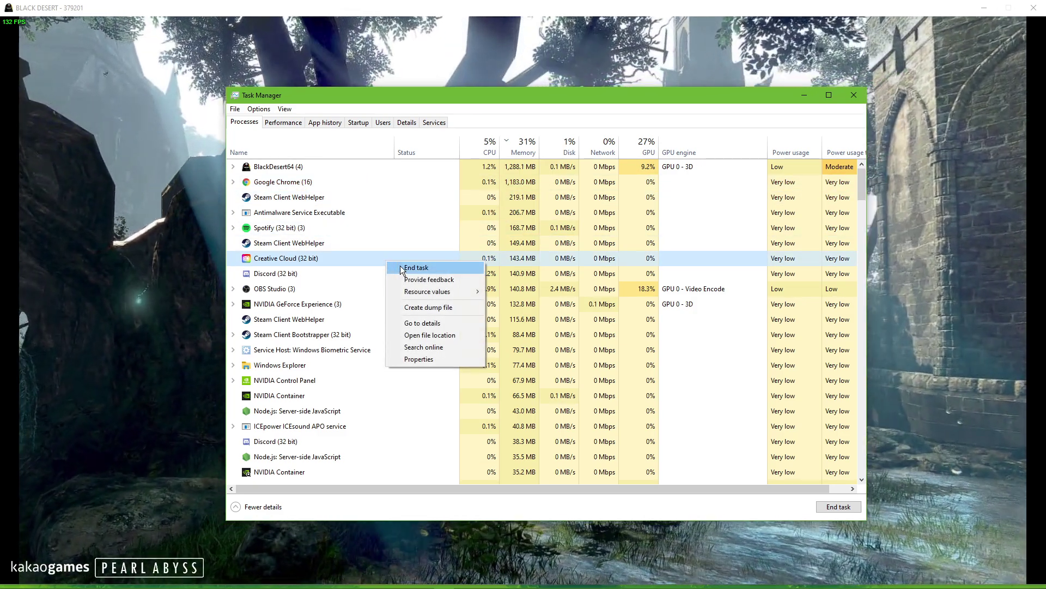
{"action": "left_click", "coordinate": [372, 262]}
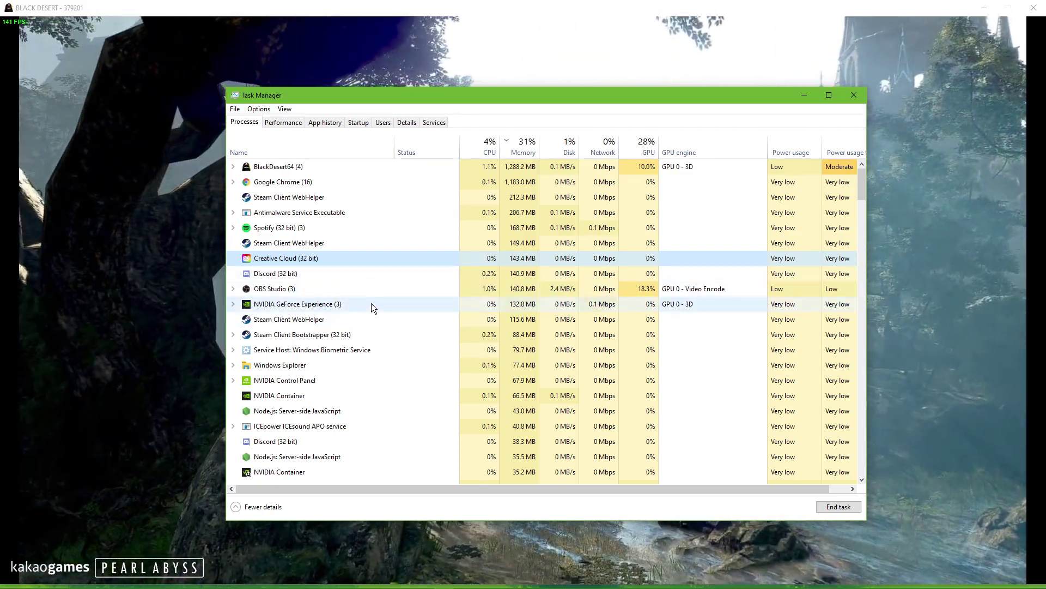
{"action": "left_click", "coordinate": [359, 379]}
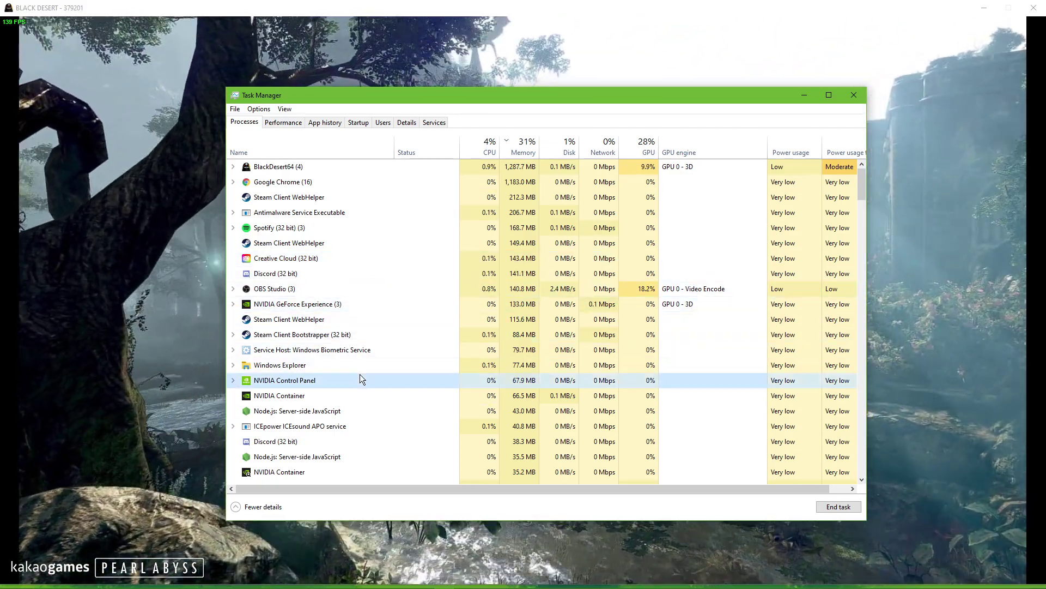
{"action": "right_click", "coordinate": [360, 378]}
{"action": "left_click", "coordinate": [349, 382]}
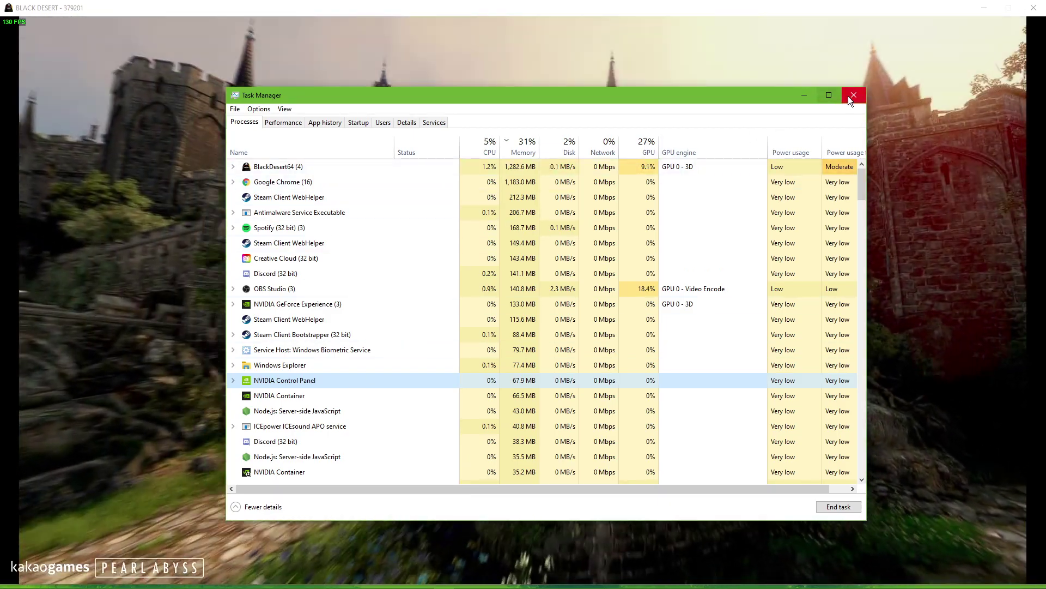
Close Task Manager, confirm the game settings, and quit Black Desert Online
{"action": "left_click", "coordinate": [854, 94]}
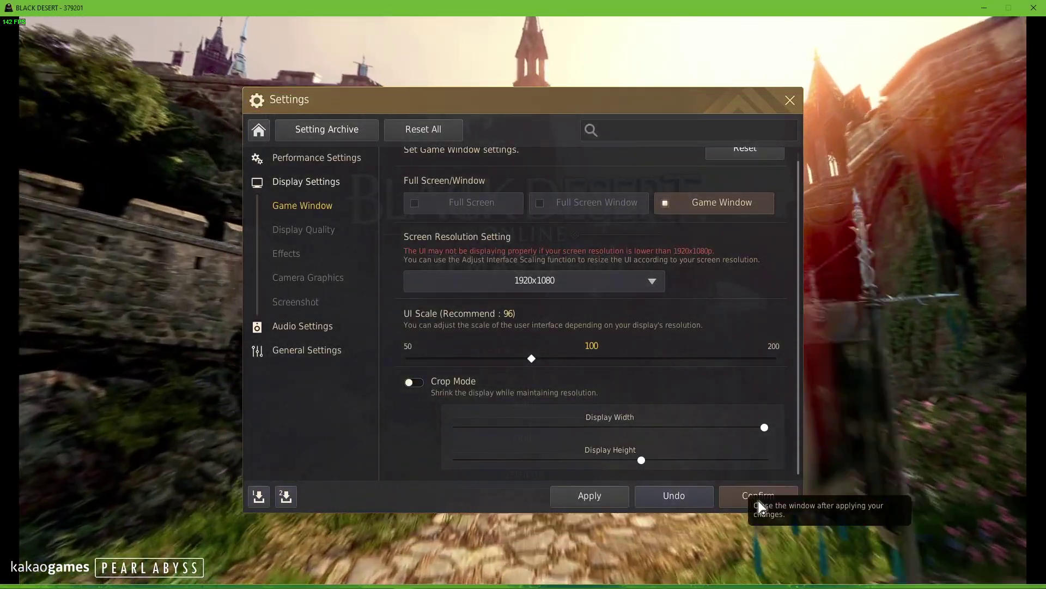
{"action": "left_click", "coordinate": [758, 496]}
{"action": "left_click", "coordinate": [520, 439]}
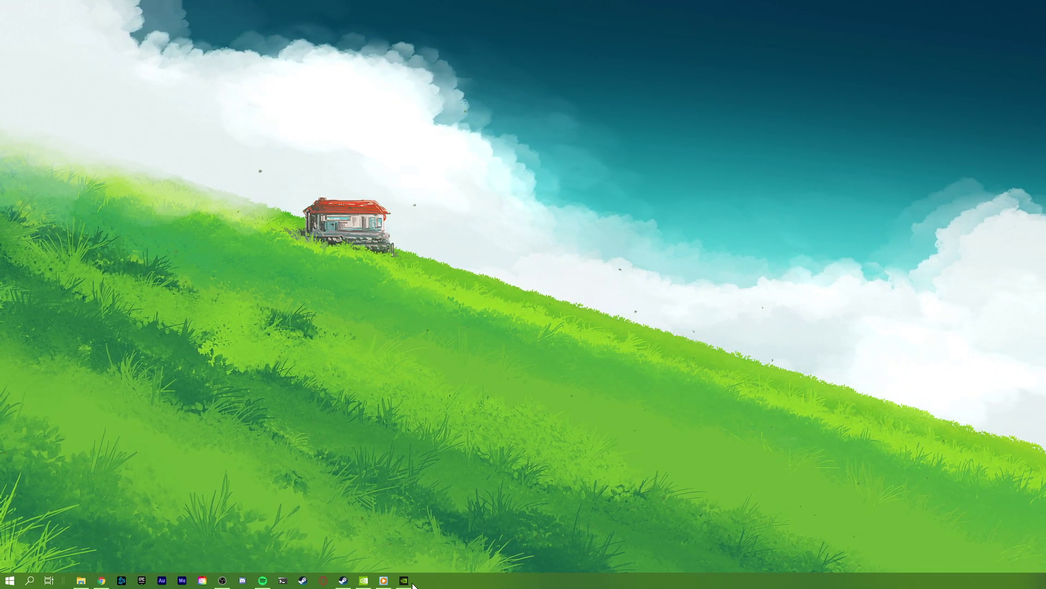
Open Black Desert Online's Properties from the Steam Library and view its Local Files page
{"action": "left_click", "coordinate": [341, 581]}
{"action": "right_click", "coordinate": [194, 174]}
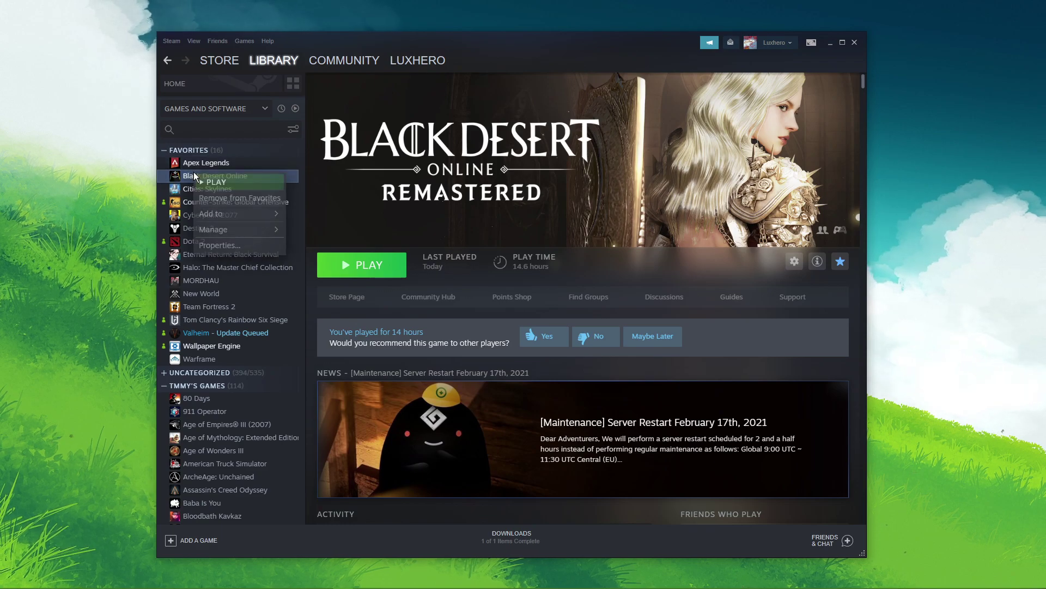
{"action": "left_click", "coordinate": [197, 246]}
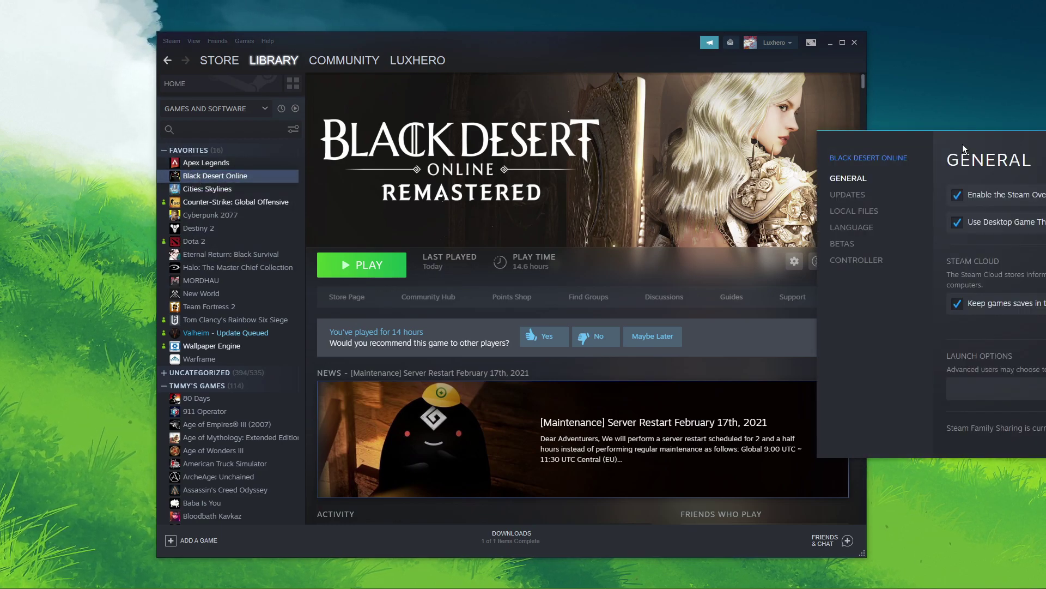
{"action": "left_click_drag", "start_coordinate": [962, 148], "coordinate": [442, 141]}
{"action": "left_click", "coordinate": [831, 42]}
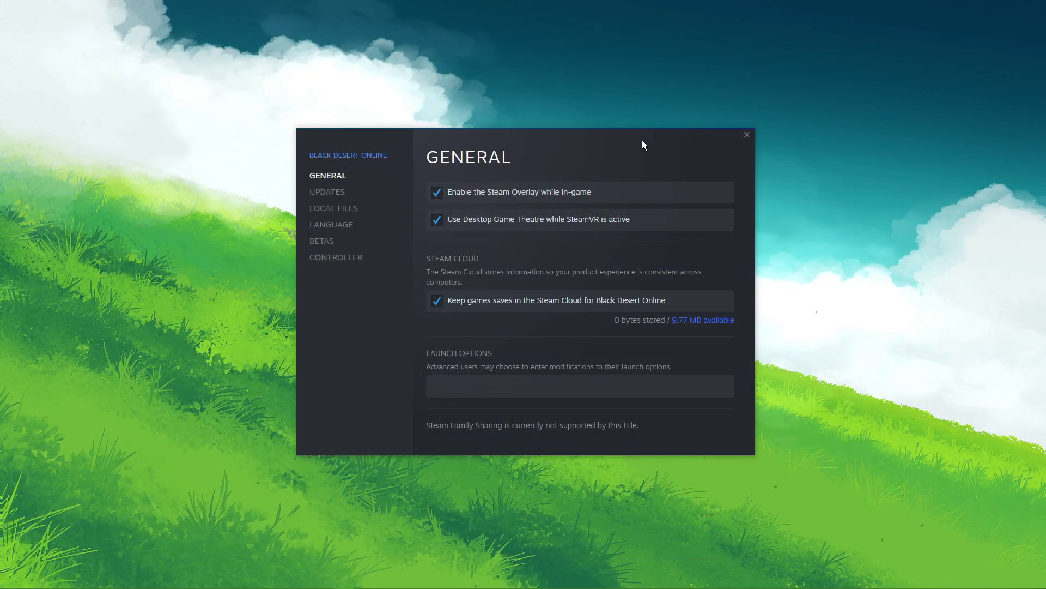
{"action": "left_click", "coordinate": [306, 186]}
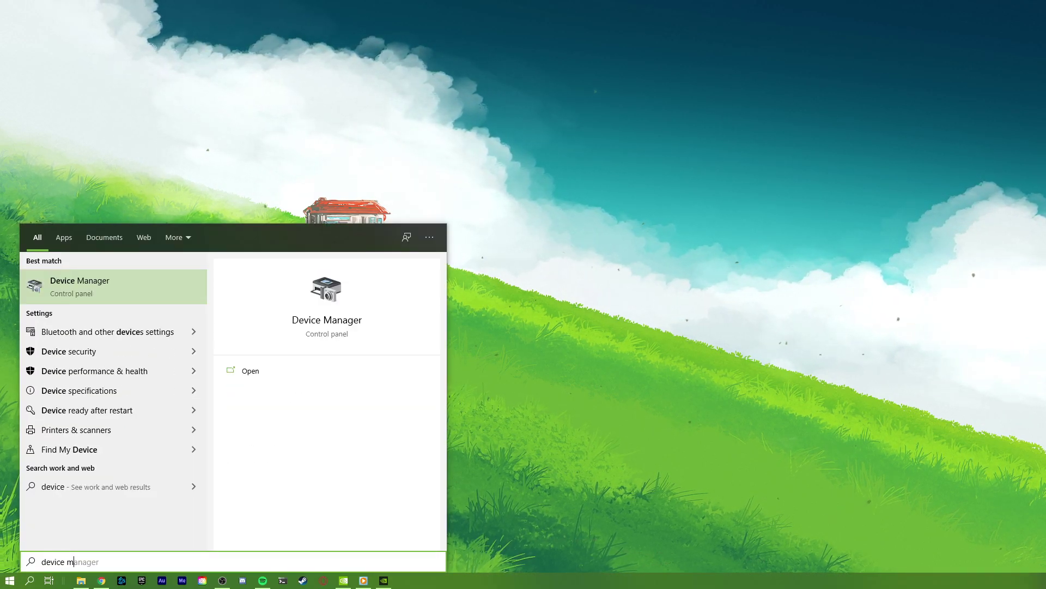
{"action": "type", "text": "anager"}
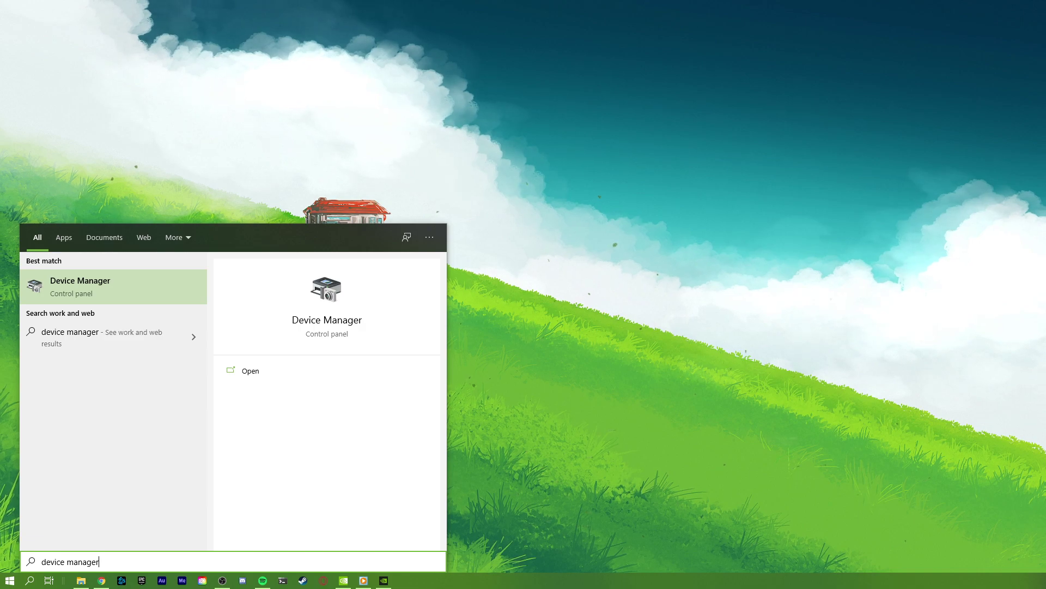
Launch Device Manager, then start and cancel a driver update for the first HID-compliant mouse
{"action": "key", "text": "Return"}
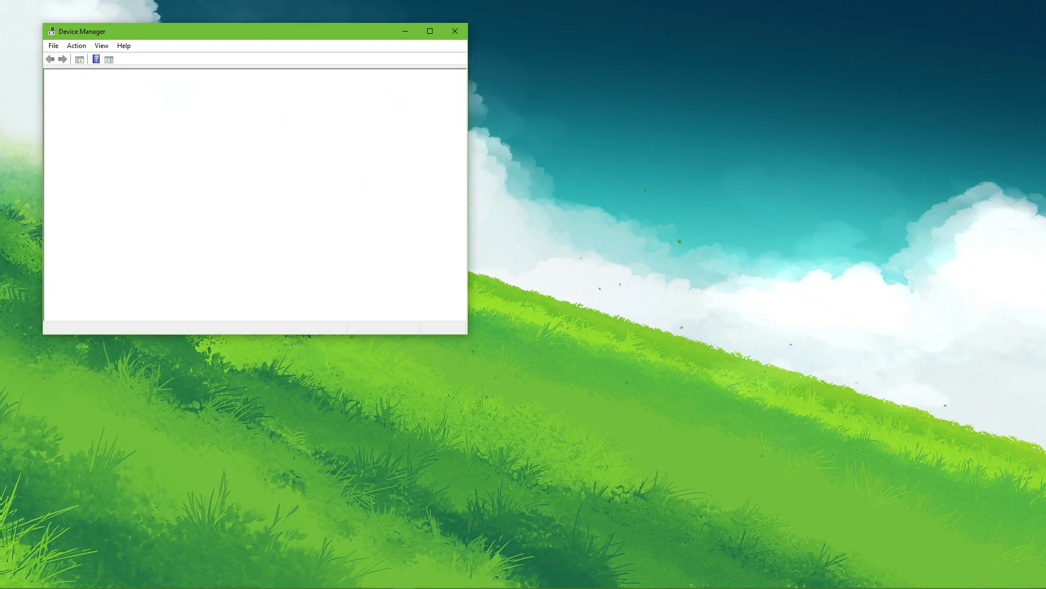
{"action": "left_click_drag", "start_coordinate": [282, 31], "coordinate": [688, 118]}
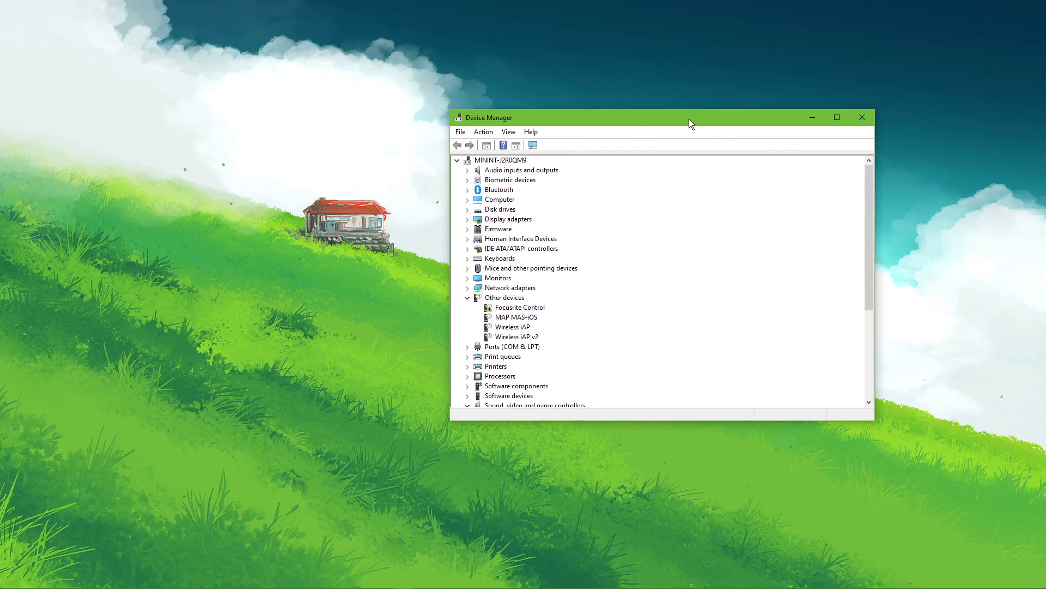
{"action": "left_click", "coordinate": [468, 268]}
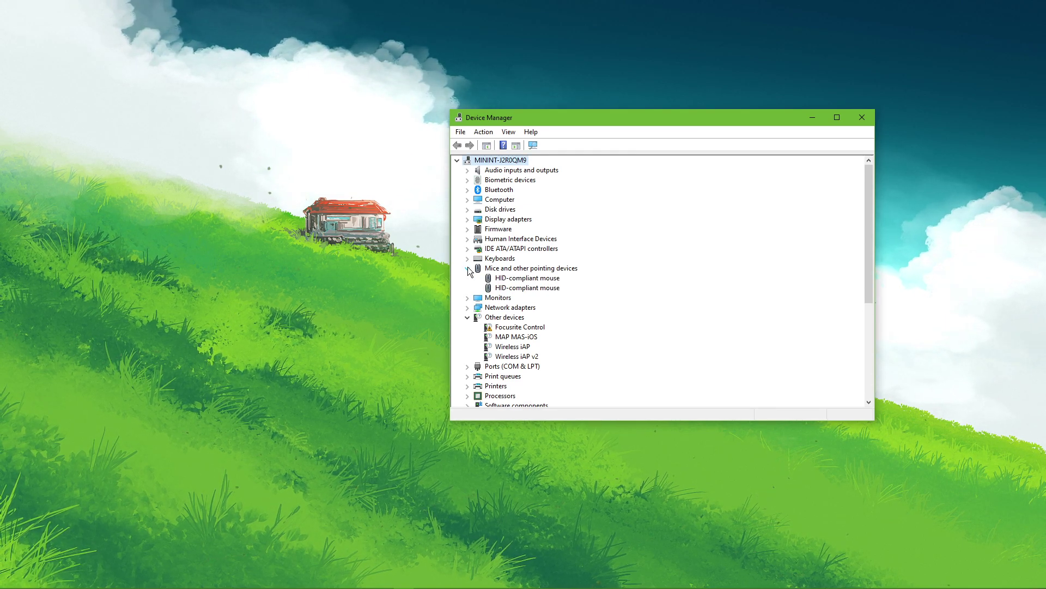
{"action": "left_click", "coordinate": [525, 278]}
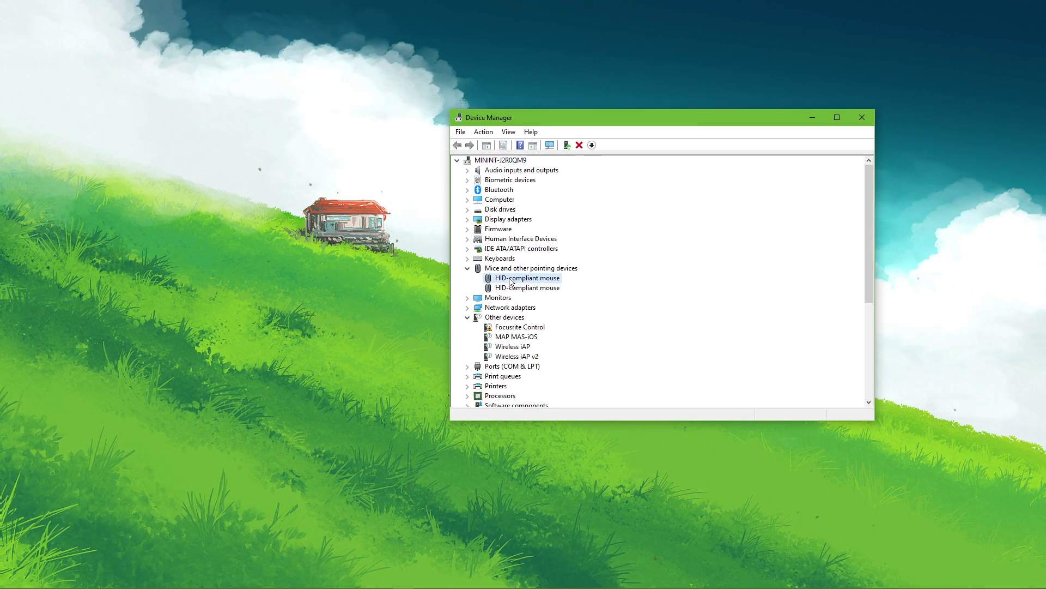
{"action": "right_click", "coordinate": [524, 278]}
{"action": "key", "text": "Down"}
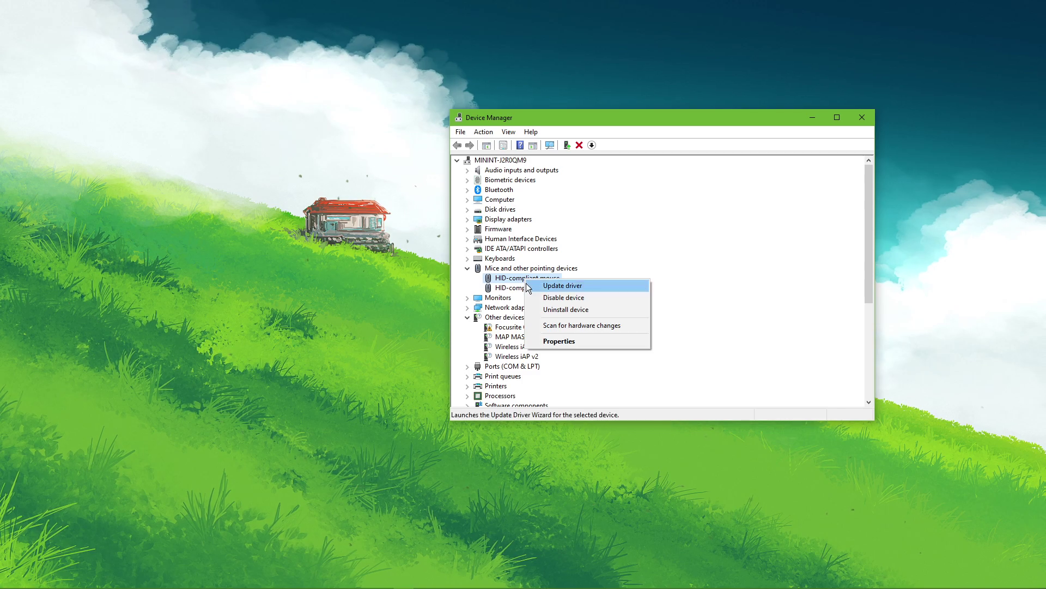
{"action": "key", "text": "Return"}
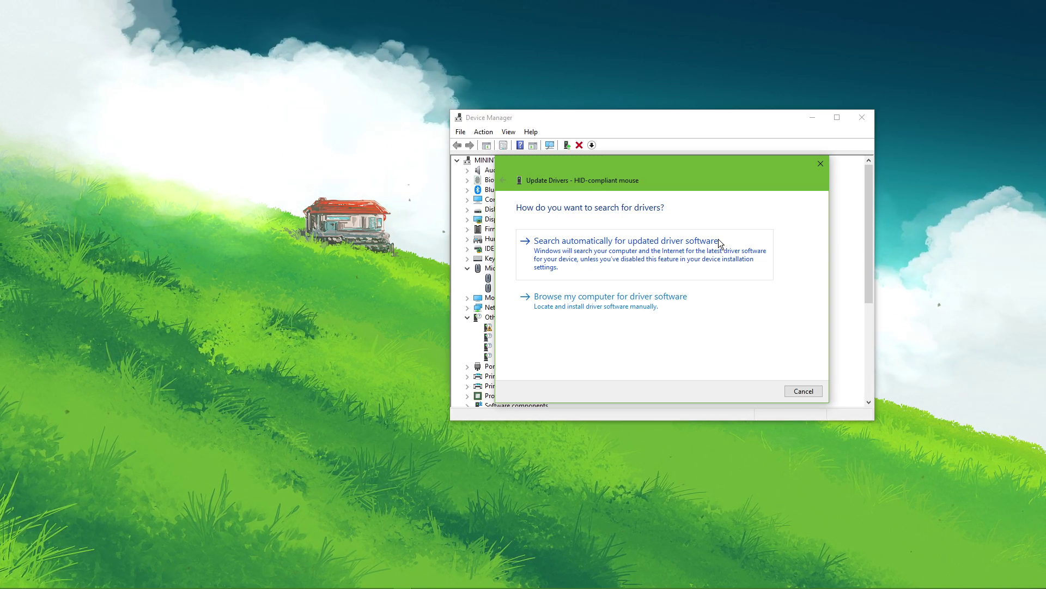
{"action": "left_click", "coordinate": [820, 164]}
Start and close a driver update for the second HID-compliant mouse, then collapse Mice
{"action": "left_click", "coordinate": [528, 287]}
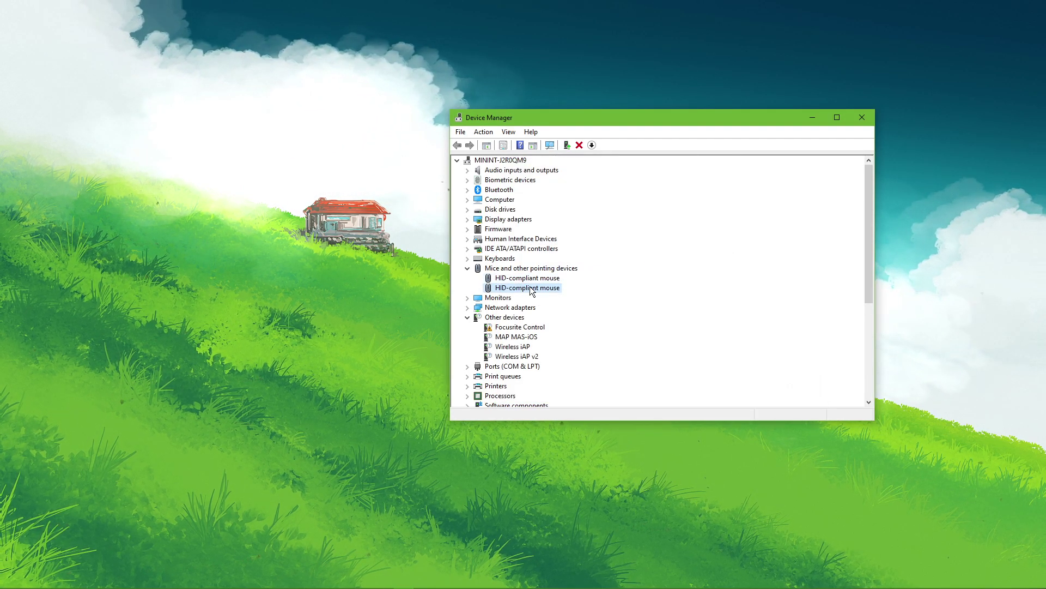
{"action": "right_click", "coordinate": [536, 287]}
{"action": "left_click", "coordinate": [562, 295]}
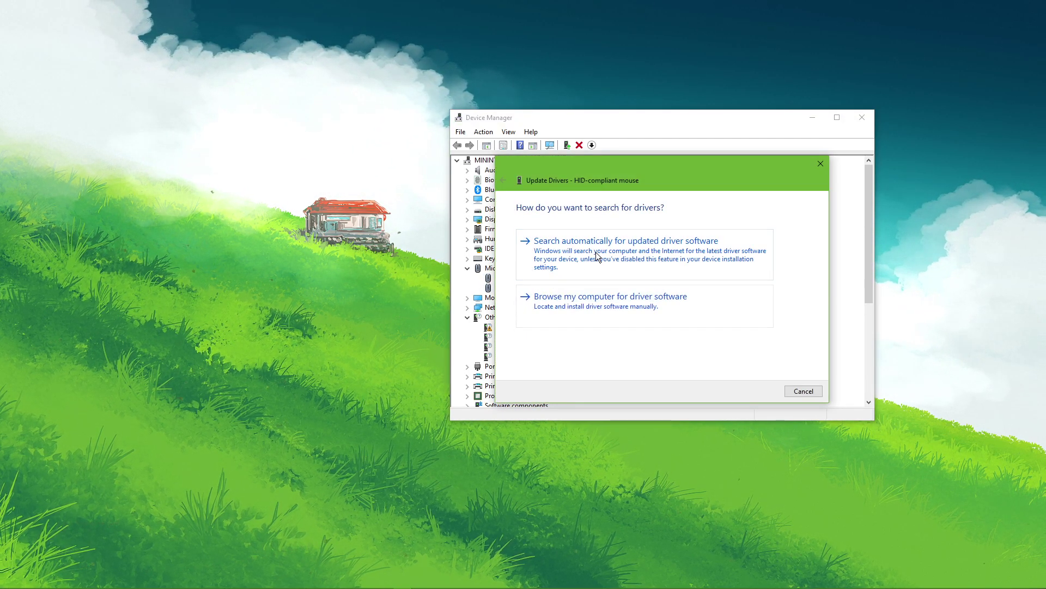
{"action": "left_click", "coordinate": [821, 163]}
{"action": "left_click", "coordinate": [468, 268]}
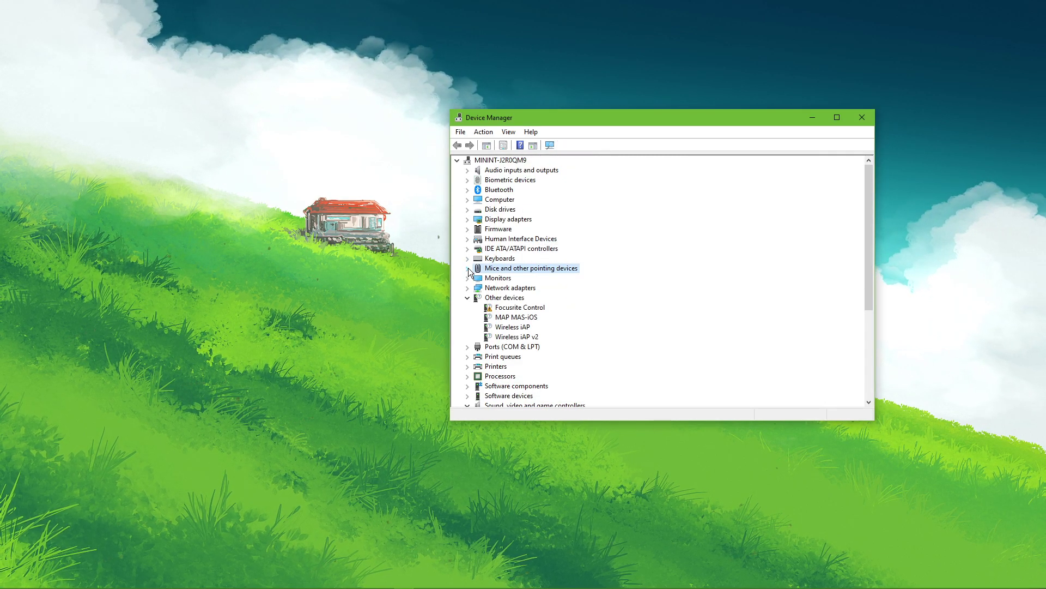
Expand Disk drives, Network adapters and Display adapters to find the RTX 2060 SUPER
{"action": "left_click", "coordinate": [467, 210]}
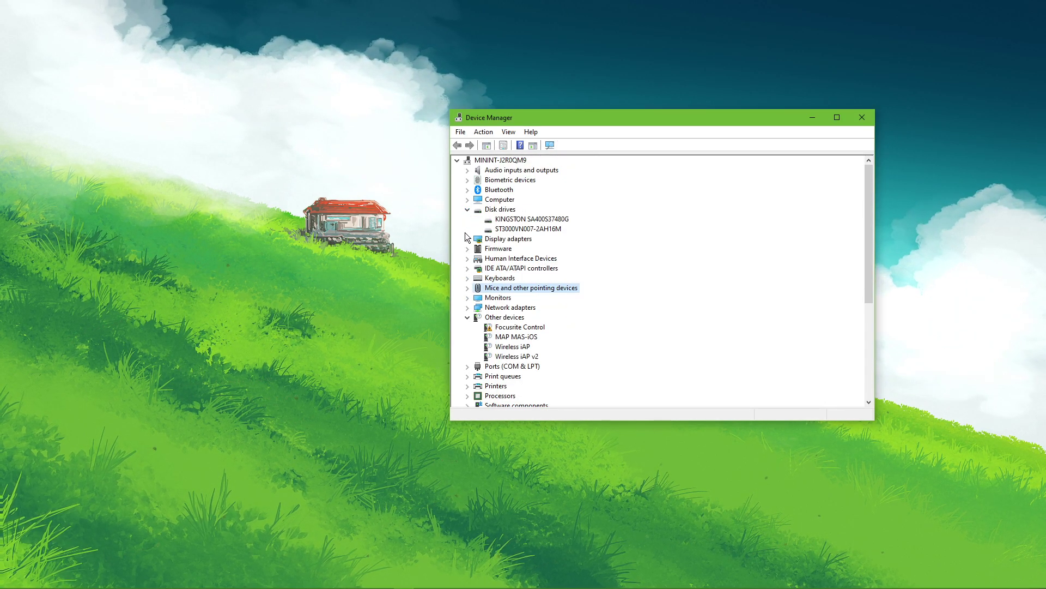
{"action": "left_click", "coordinate": [468, 307]}
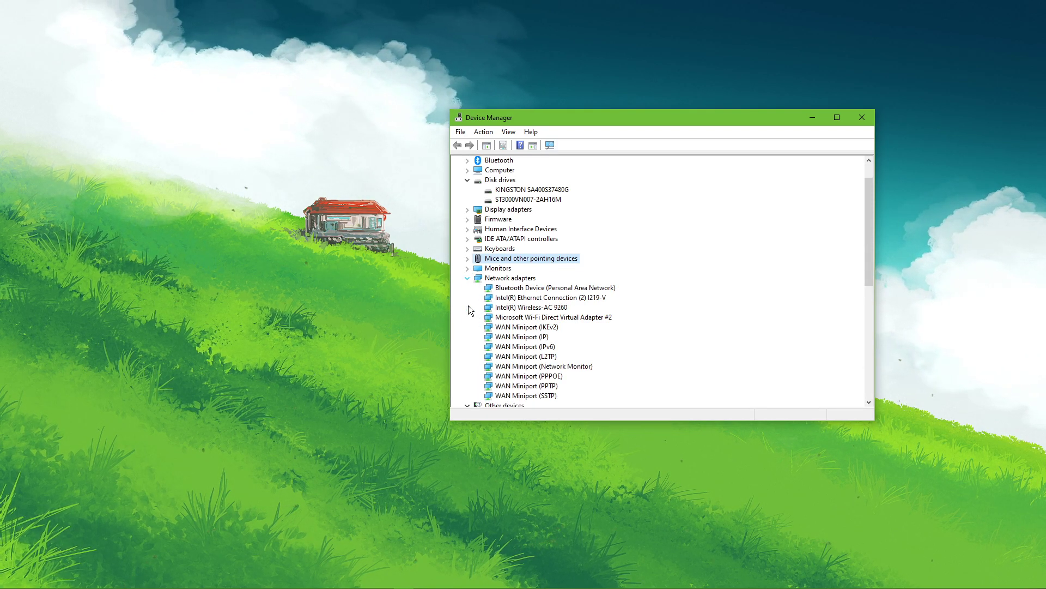
{"action": "left_click", "coordinate": [468, 209]}
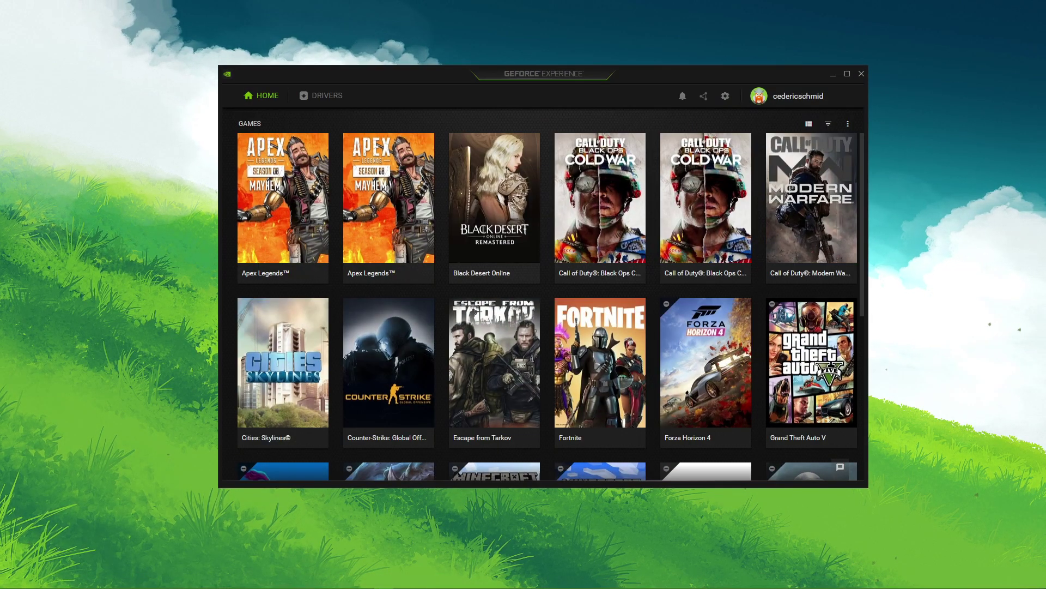
View the details of the available 461.40 driver on the Drivers page
{"action": "left_click", "coordinate": [330, 105]}
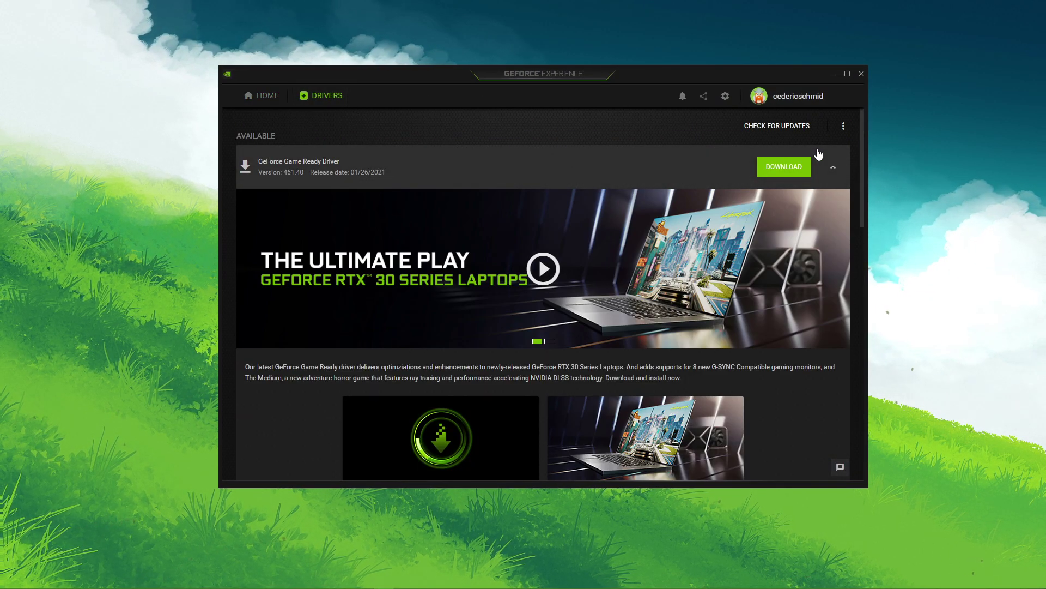
{"action": "left_click", "coordinate": [834, 169]}
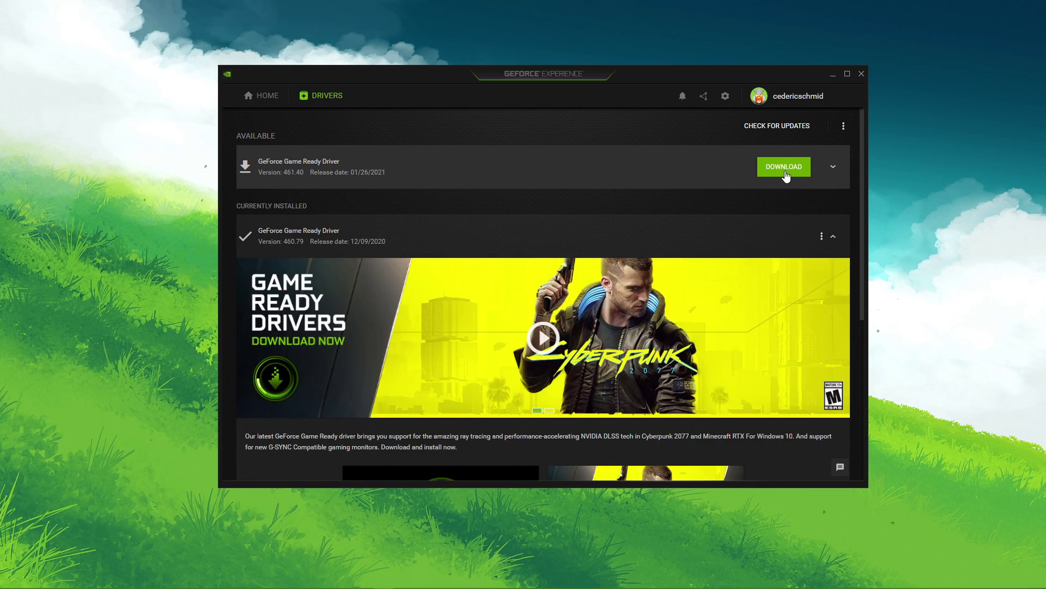
{"action": "left_click", "coordinate": [833, 167]}
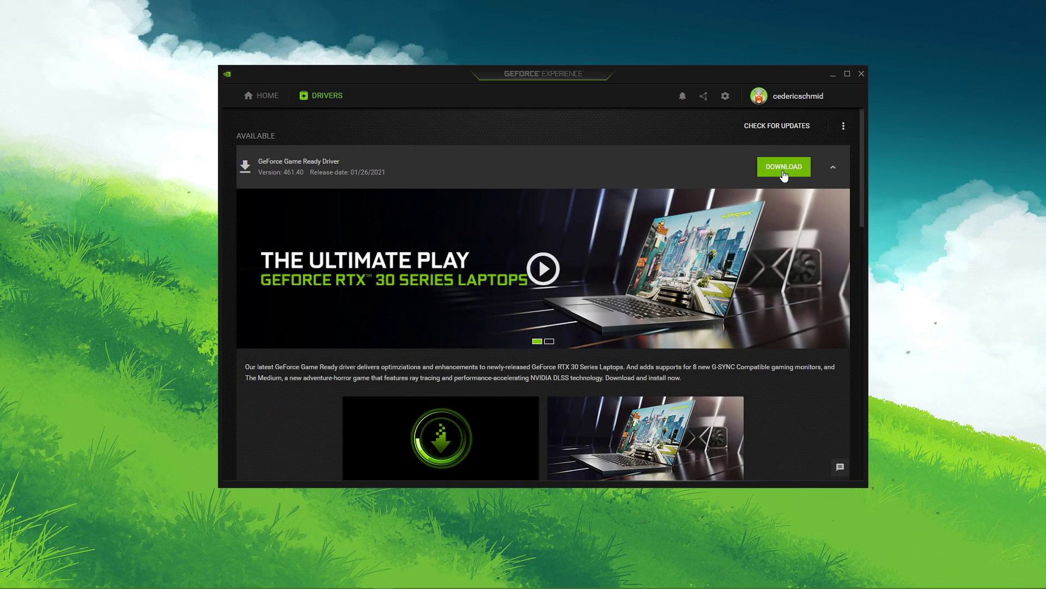
Open Black Desert Online's optimal settings from Home, then the app's general settings
{"action": "left_click", "coordinate": [253, 98]}
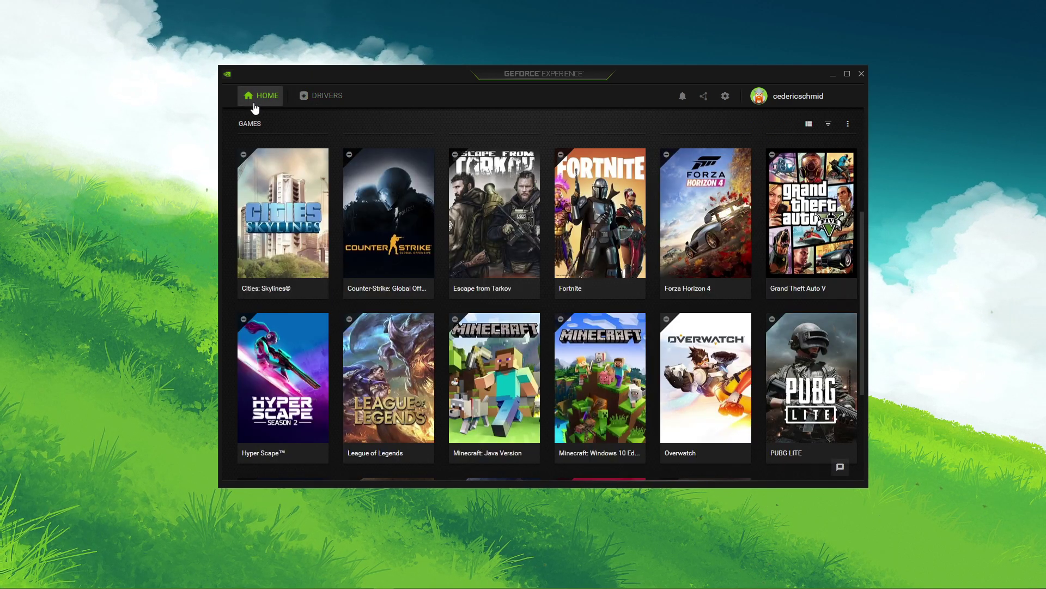
{"action": "scroll", "coordinate": [447, 280], "scroll_direction": "down", "scroll_amount": 2}
{"action": "scroll", "coordinate": [447, 279], "scroll_direction": "down", "scroll_amount": 1}
{"action": "scroll", "coordinate": [447, 280], "scroll_direction": "up", "scroll_amount": 1}
{"action": "scroll", "coordinate": [447, 279], "scroll_direction": "up", "scroll_amount": 2}
{"action": "scroll", "coordinate": [448, 280], "scroll_direction": "up", "scroll_amount": 1}
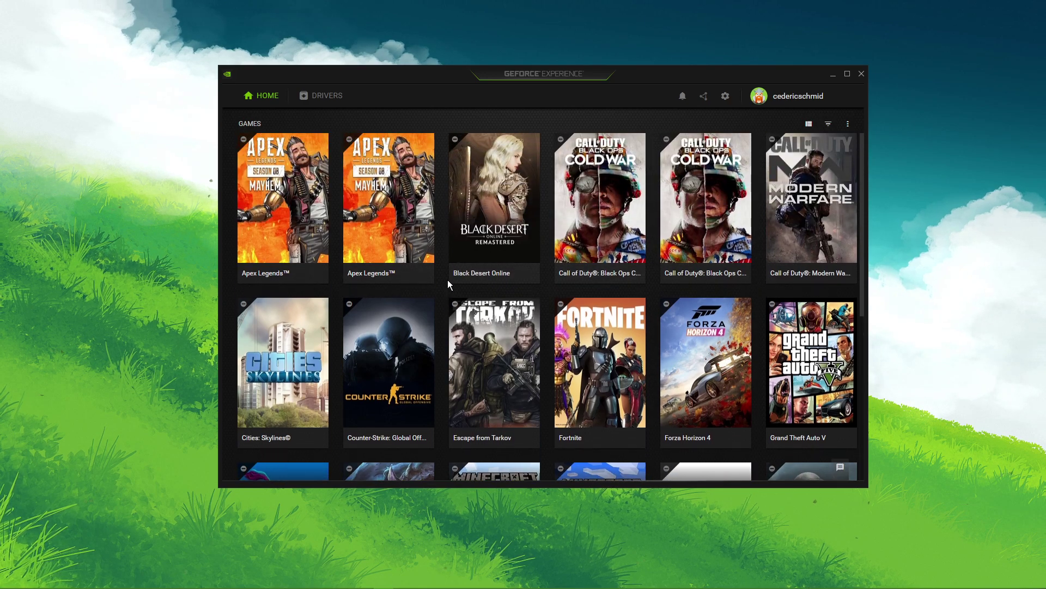
{"action": "left_click", "coordinate": [494, 218]}
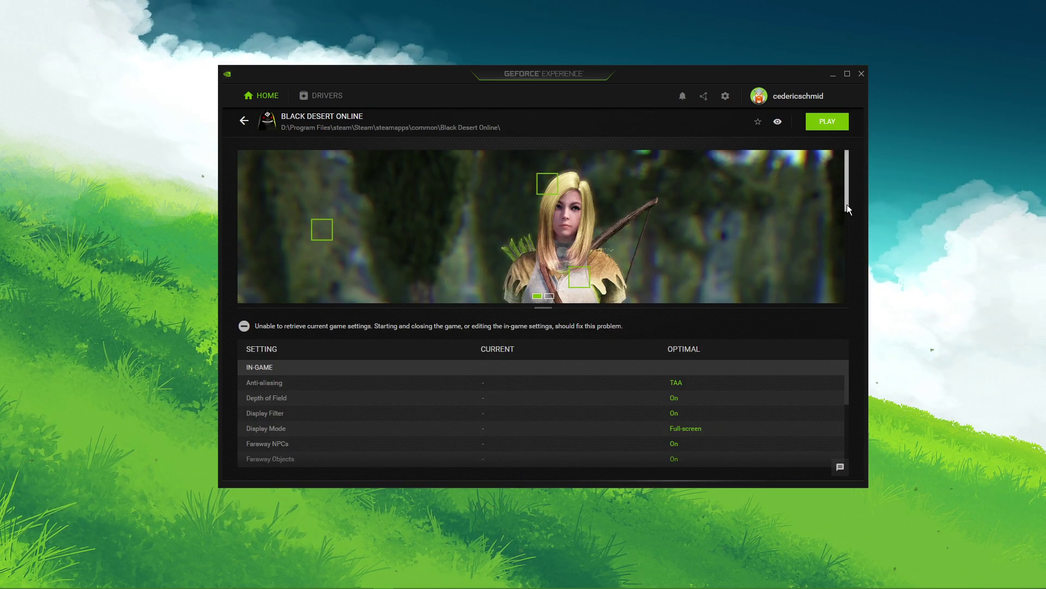
{"action": "mouse_move", "coordinate": [847, 208]}
{"action": "left_mouse_down"}
{"action": "mouse_move", "coordinate": [845, 239]}
{"action": "mouse_move", "coordinate": [855, 191]}
{"action": "left_mouse_up"}
{"action": "scroll", "coordinate": [782, 375], "scroll_direction": "down", "scroll_amount": 3}
{"action": "scroll", "coordinate": [702, 425], "scroll_direction": "down", "scroll_amount": 3}
{"action": "scroll", "coordinate": [702, 427], "scroll_direction": "up", "scroll_amount": 2}
{"action": "scroll", "coordinate": [703, 428], "scroll_direction": "up", "scroll_amount": 5}
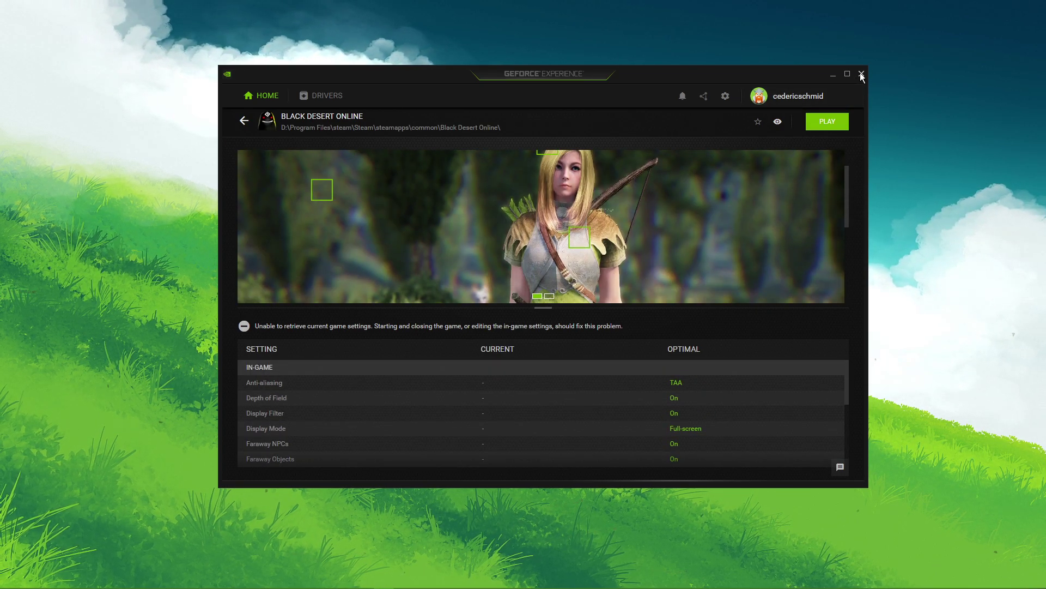
{"action": "left_click", "coordinate": [724, 97]}
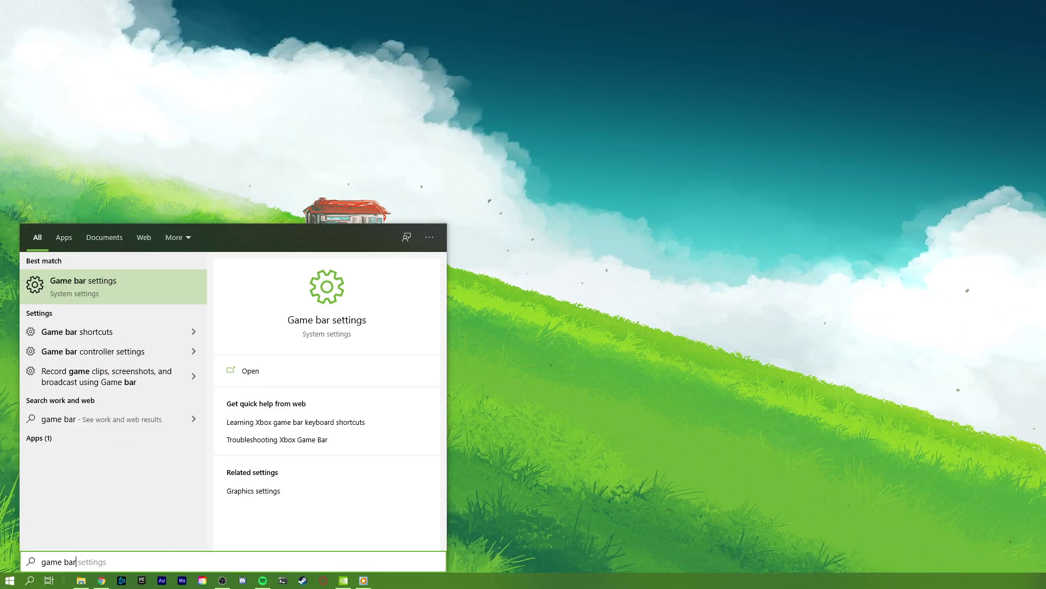
Open Game bar settings from the Start search and go to the Captures page
{"action": "key", "text": "Down"}
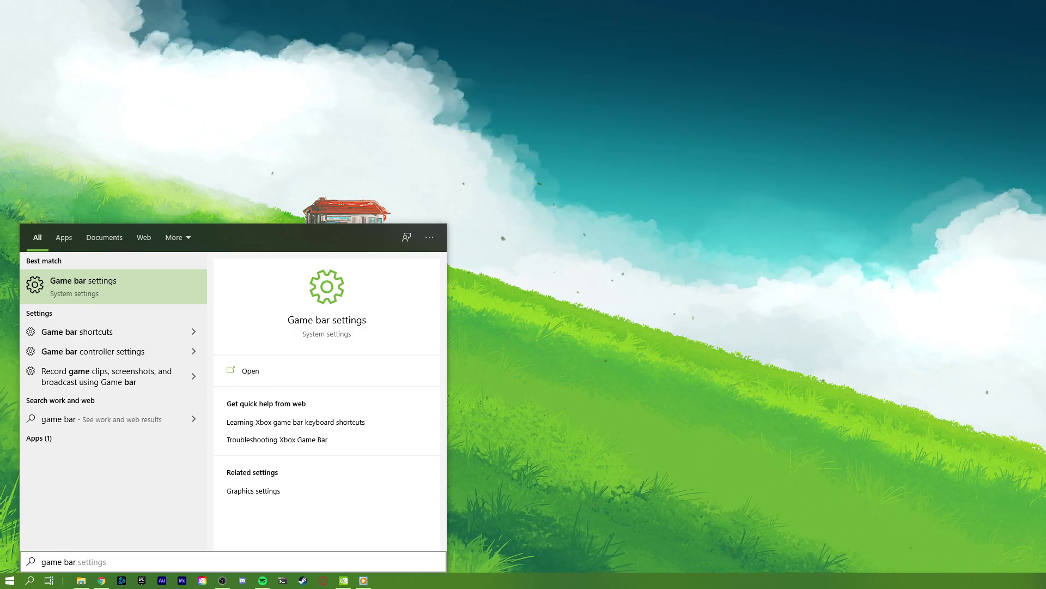
{"action": "key", "text": "Return"}
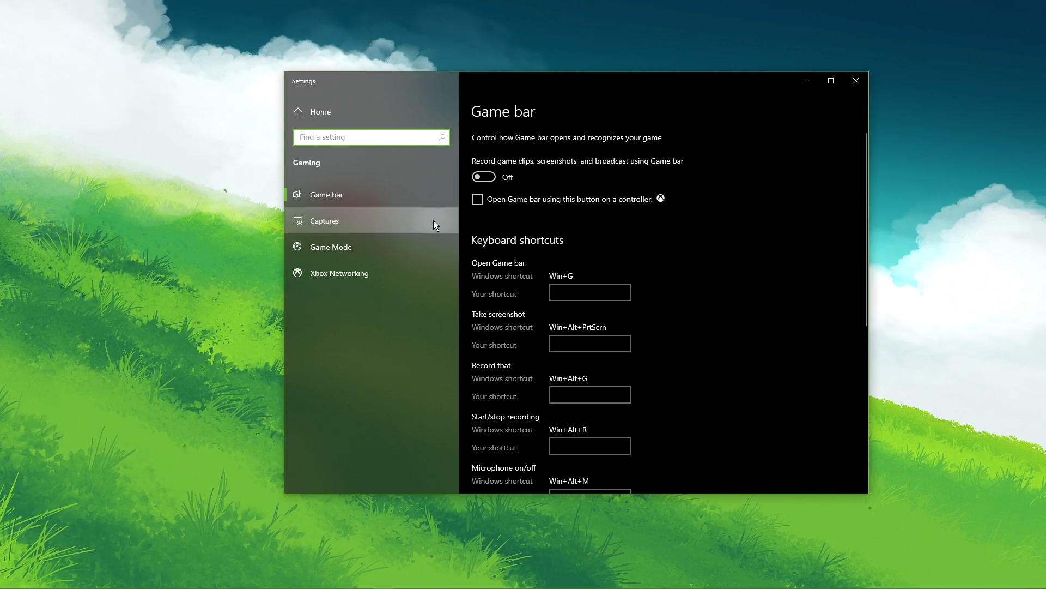
{"action": "left_click", "coordinate": [433, 224]}
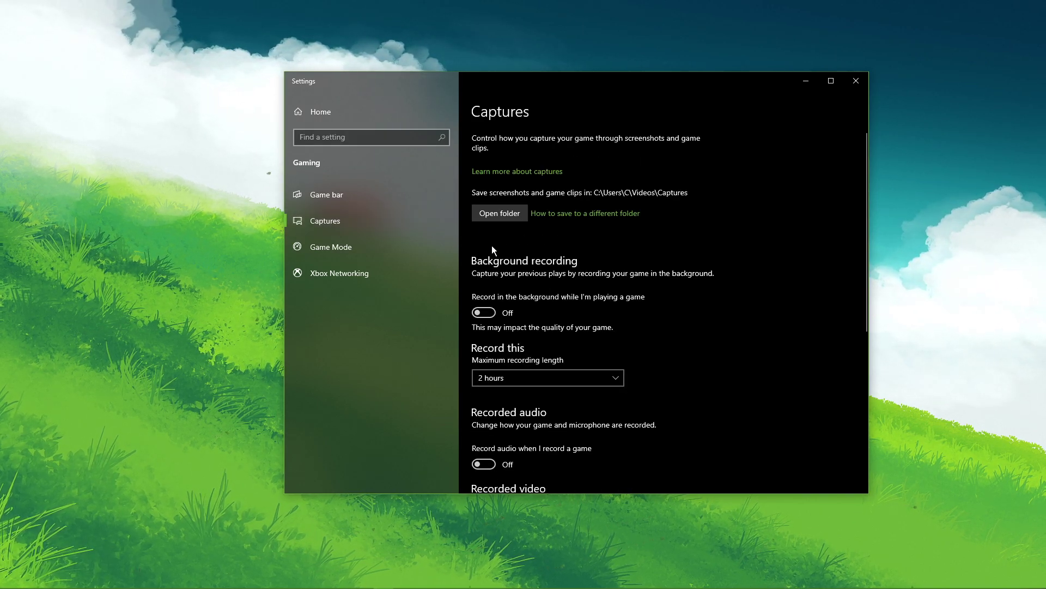
{"action": "scroll", "coordinate": [494, 247], "scroll_direction": "down", "scroll_amount": 2}
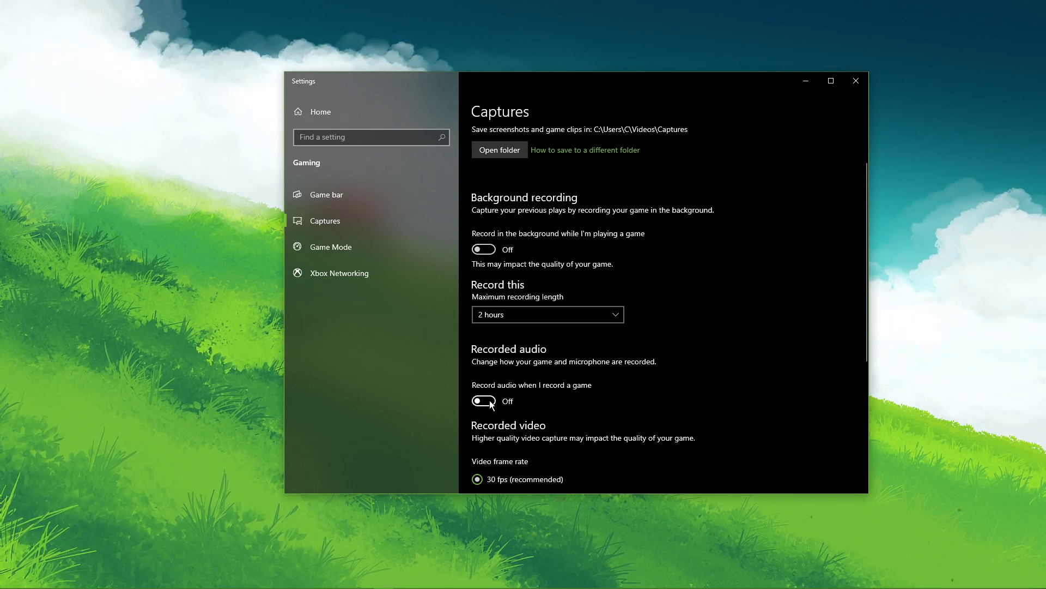
{"action": "mouse_move", "coordinate": [867, 168]}
{"action": "left_mouse_down"}
{"action": "mouse_move", "coordinate": [864, 205]}
{"action": "mouse_move", "coordinate": [887, 135]}
{"action": "left_mouse_up"}
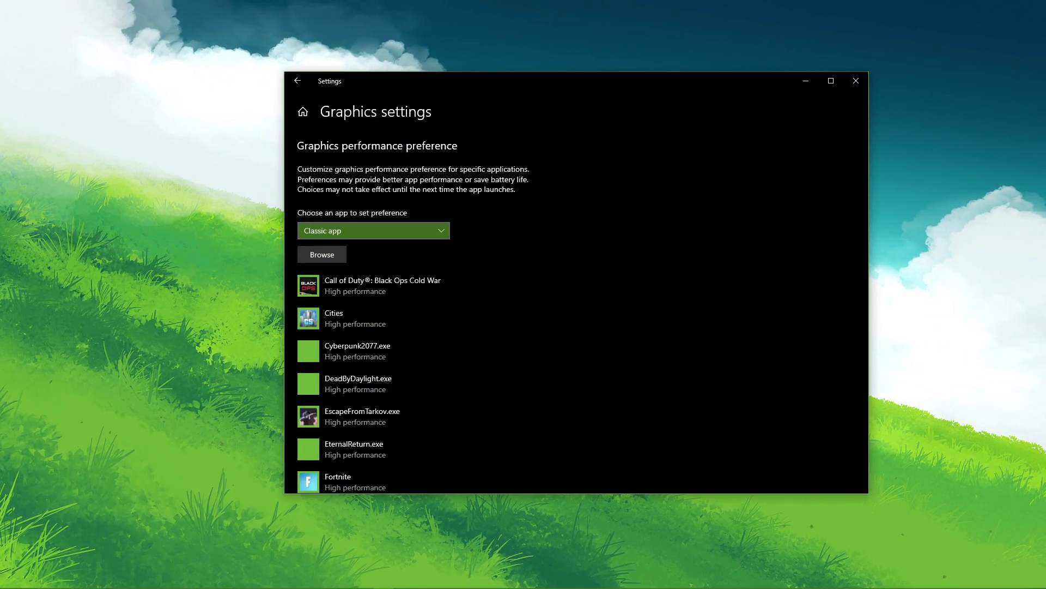
Browse D:\Program Files\steam\Steam\steamapps\common\Black Desert Online\bin64 and add BlackDesert64.exe
{"action": "left_click", "coordinate": [333, 255]}
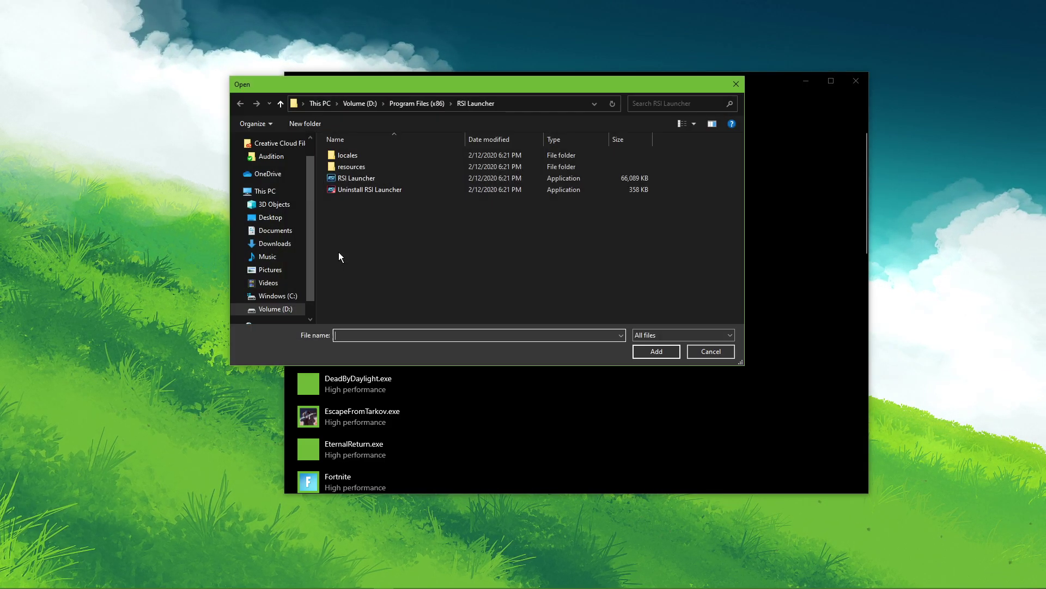
{"action": "left_click_drag", "start_coordinate": [479, 92], "coordinate": [611, 129]}
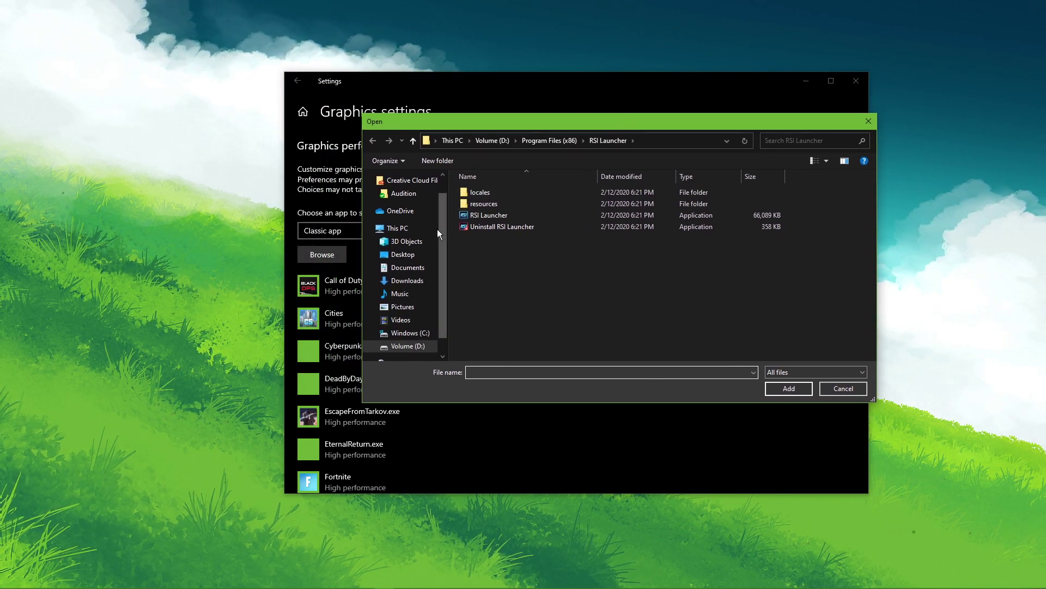
{"action": "left_click", "coordinate": [422, 352]}
{"action": "double_click", "coordinate": [523, 226]}
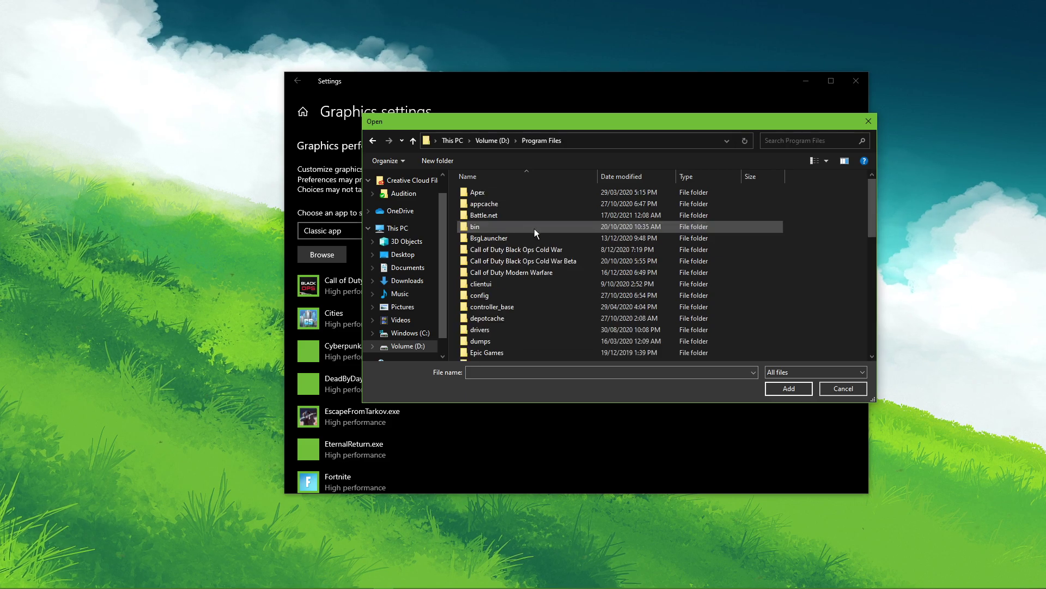
{"action": "scroll", "coordinate": [539, 229], "scroll_direction": "down", "scroll_amount": 5}
{"action": "double_click", "coordinate": [498, 332]}
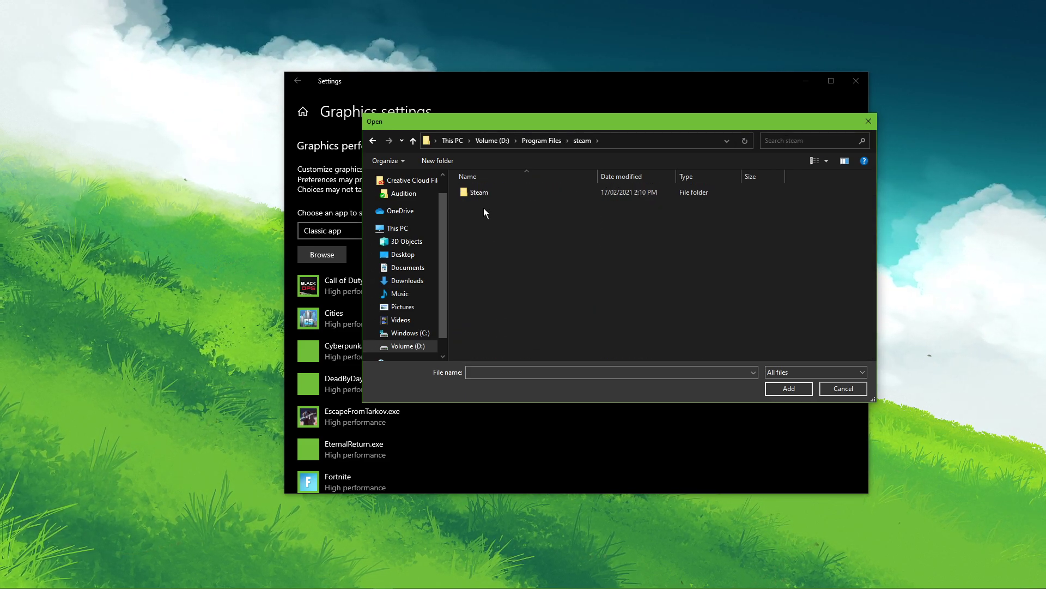
{"action": "double_click", "coordinate": [487, 192]}
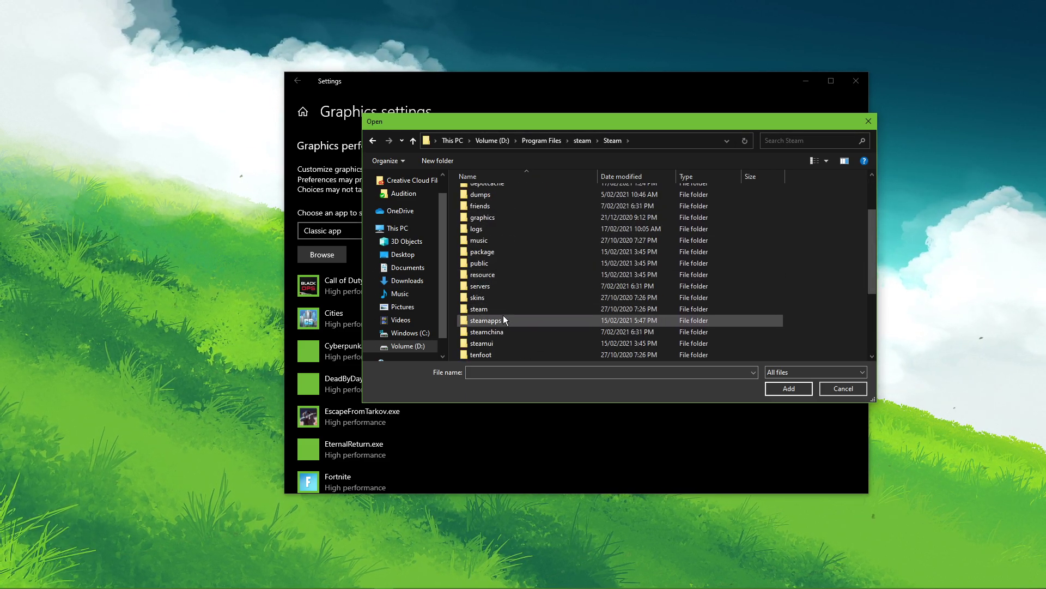
{"action": "double_click", "coordinate": [503, 315]}
{"action": "double_click", "coordinate": [496, 195]}
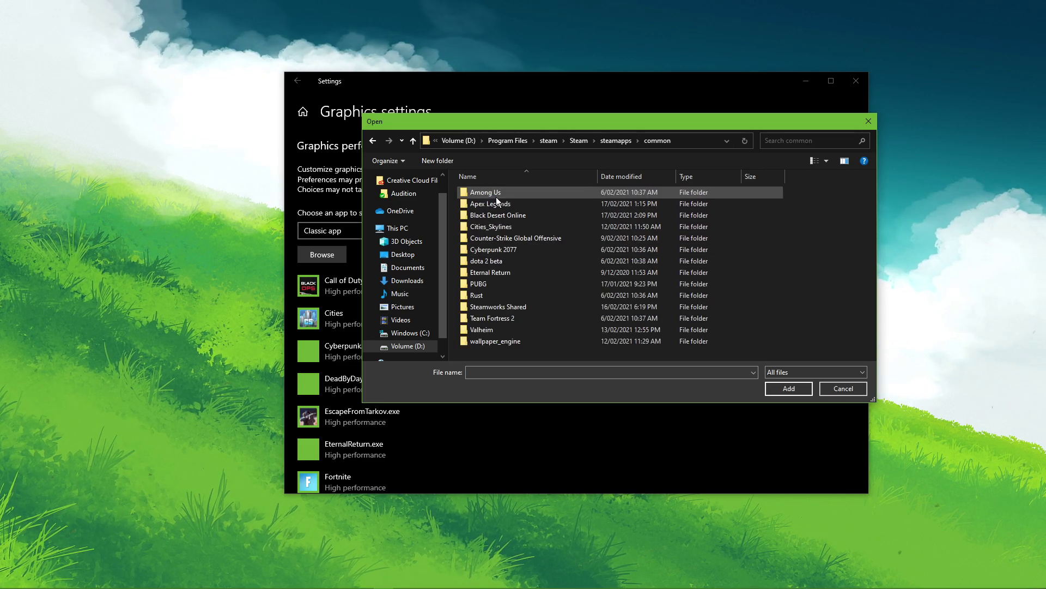
{"action": "double_click", "coordinate": [490, 216]}
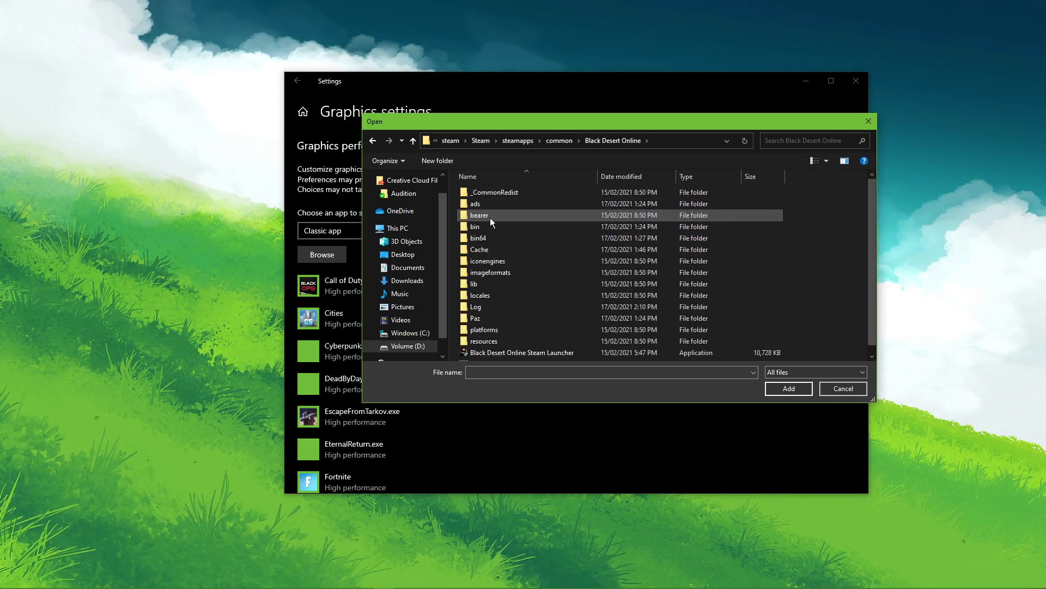
{"action": "double_click", "coordinate": [483, 239]}
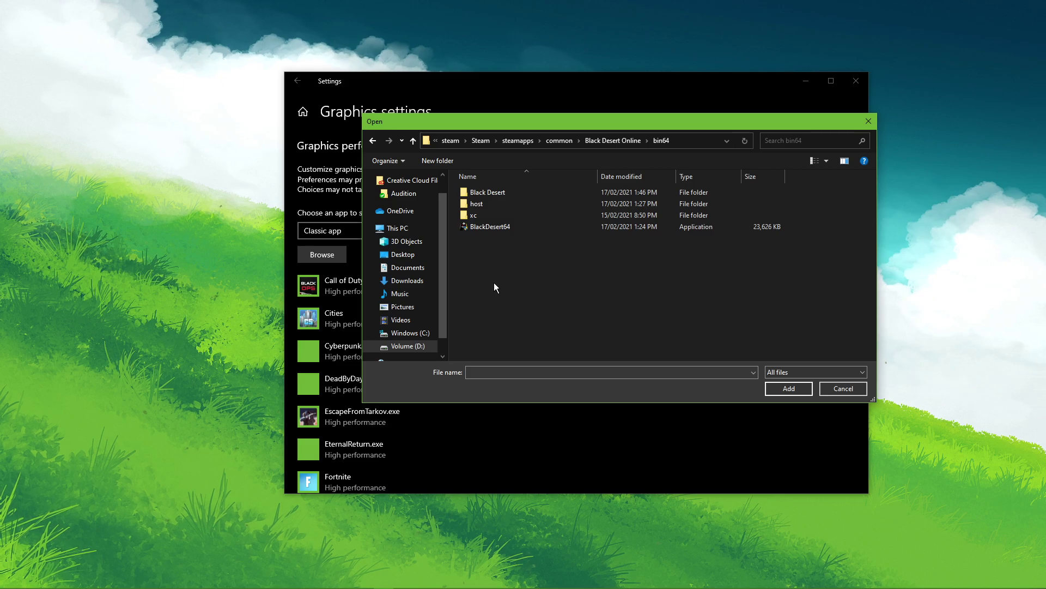
{"action": "left_click", "coordinate": [495, 227]}
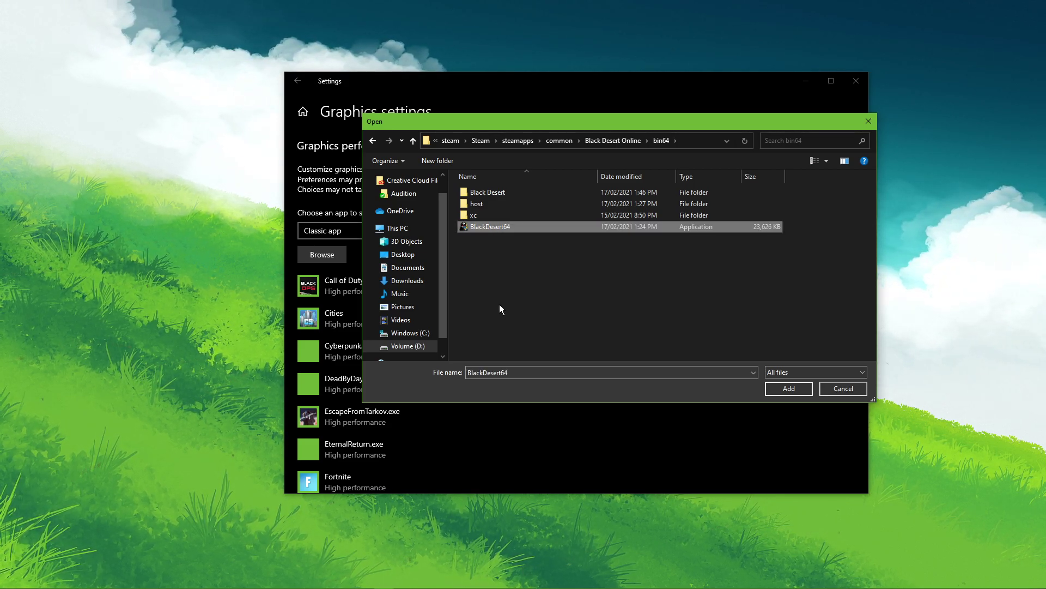
{"action": "left_click", "coordinate": [776, 390]}
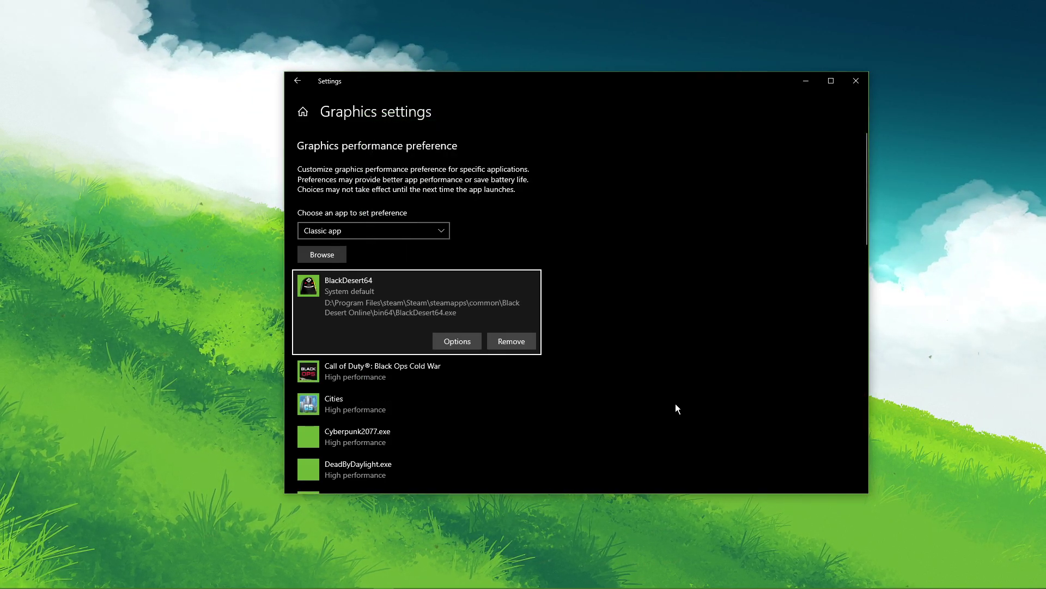
Choose High performance in BlackDesert64's graphics options and save it
{"action": "left_click", "coordinate": [451, 341]}
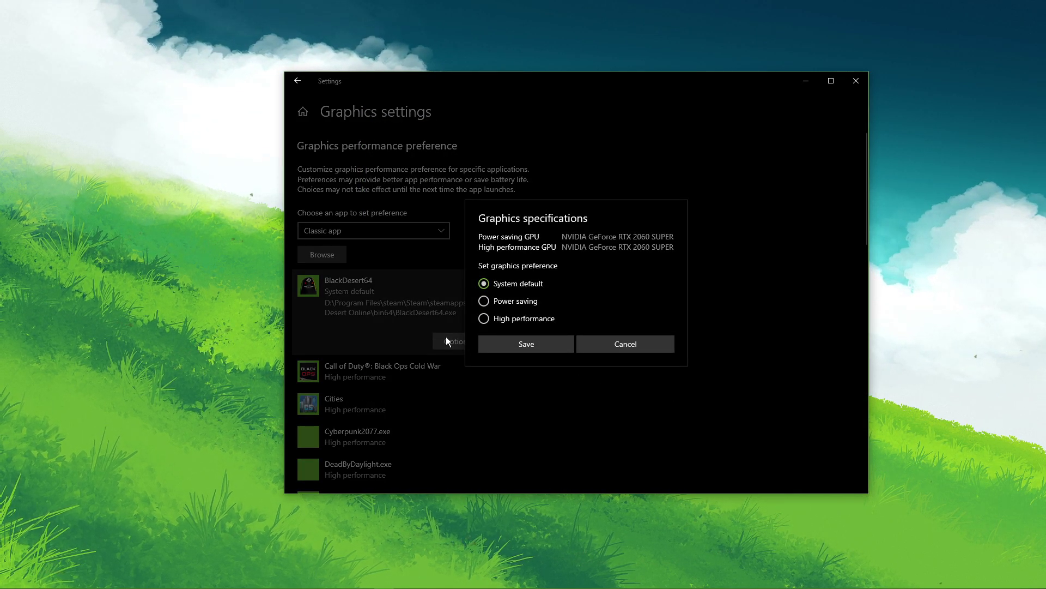
{"action": "left_click", "coordinate": [482, 322]}
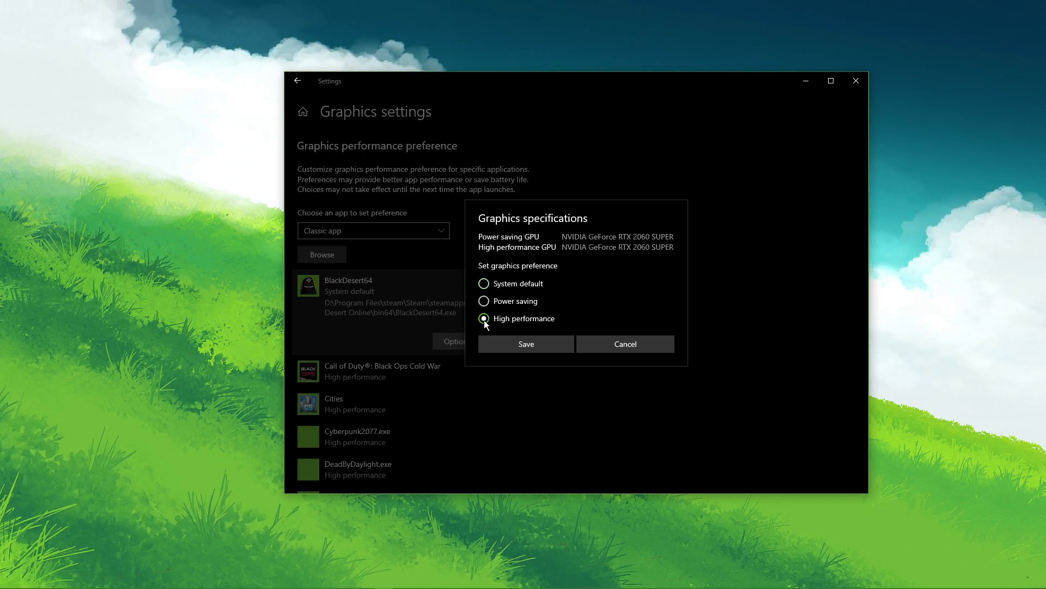
{"action": "left_click", "coordinate": [490, 345]}
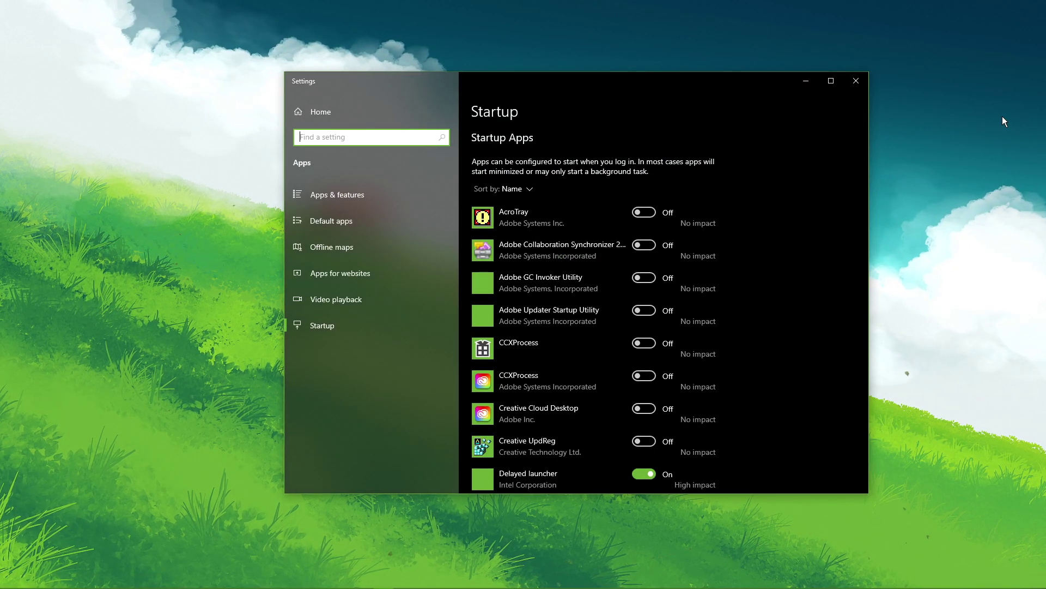
{"action": "left_click_drag", "start_coordinate": [865, 158], "coordinate": [865, 330]}
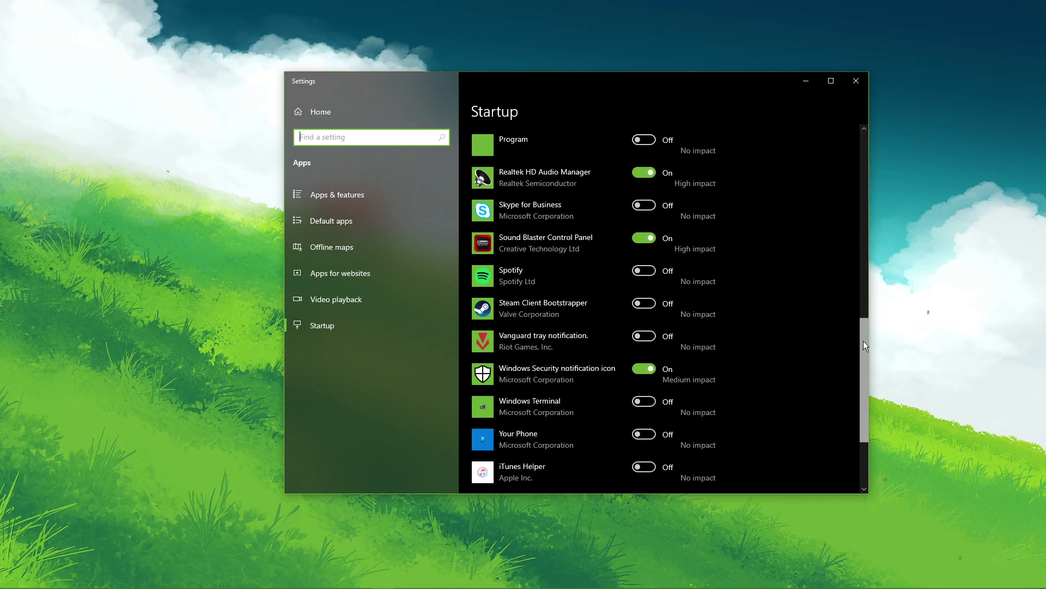
{"action": "mouse_move", "coordinate": [864, 345]}
{"action": "left_mouse_down"}
{"action": "mouse_move", "coordinate": [859, 391]}
{"action": "mouse_move", "coordinate": [863, 142]}
{"action": "left_mouse_up"}
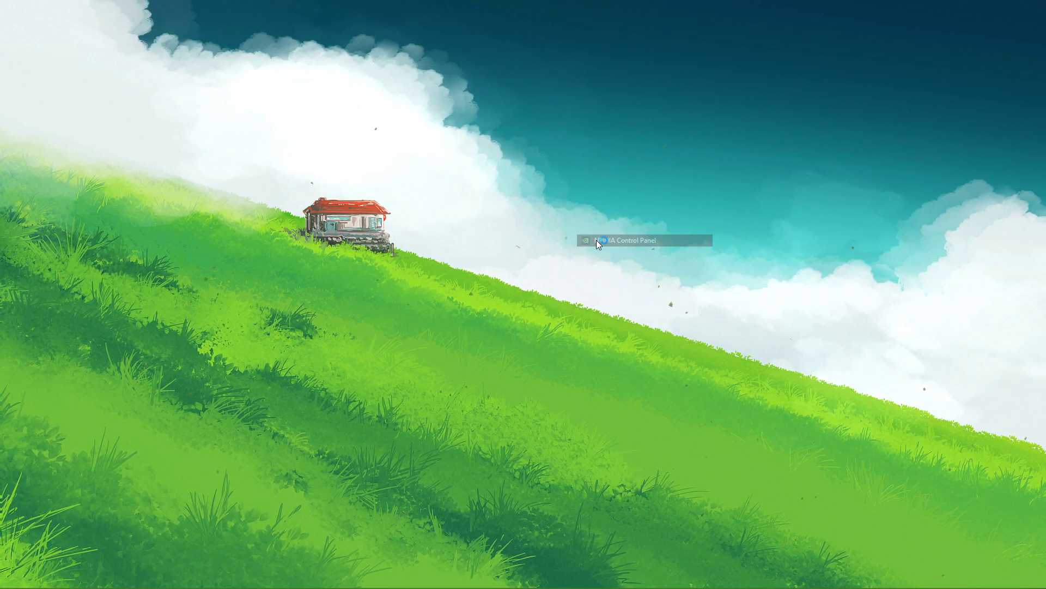
Move the NVIDIA Control Panel window and select Black Desert in the program list
{"action": "left_click_drag", "start_coordinate": [565, 111], "coordinate": [626, 119]}
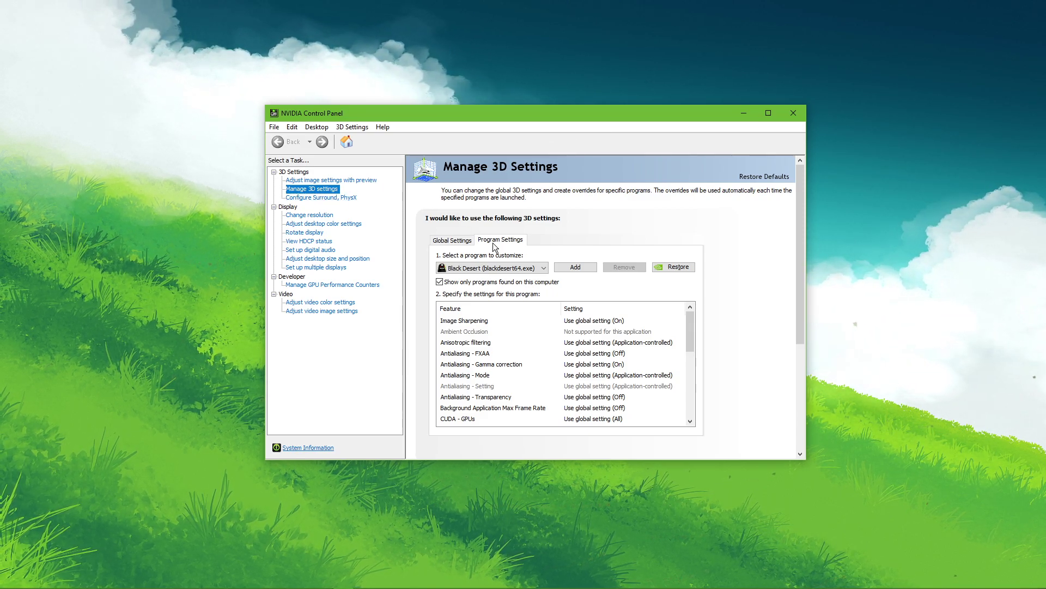
{"action": "left_click", "coordinate": [542, 269]}
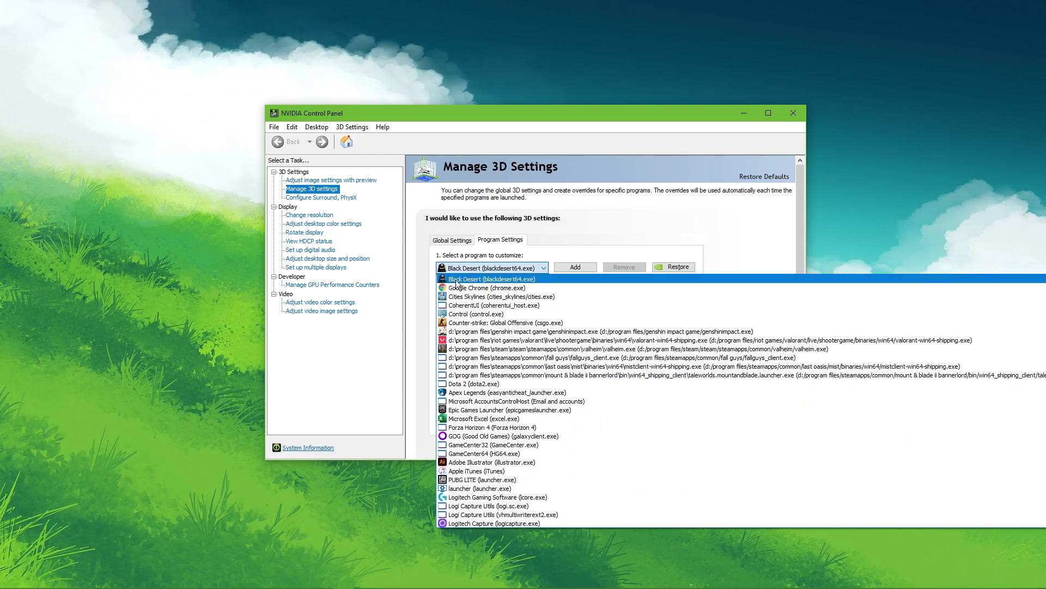
{"action": "left_click", "coordinate": [456, 281]}
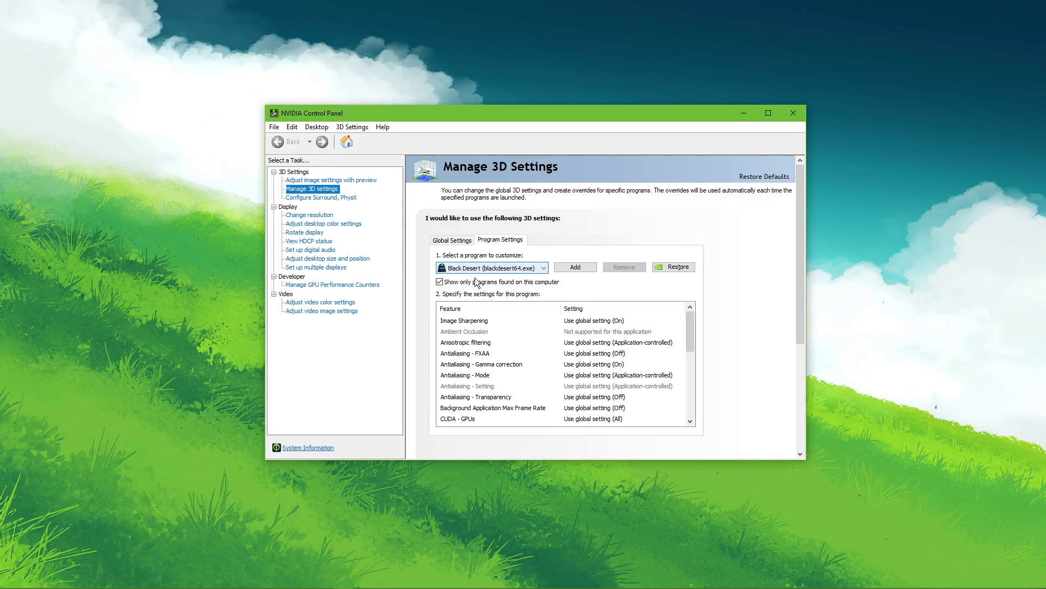
{"action": "left_click_drag", "start_coordinate": [690, 320], "coordinate": [693, 352]}
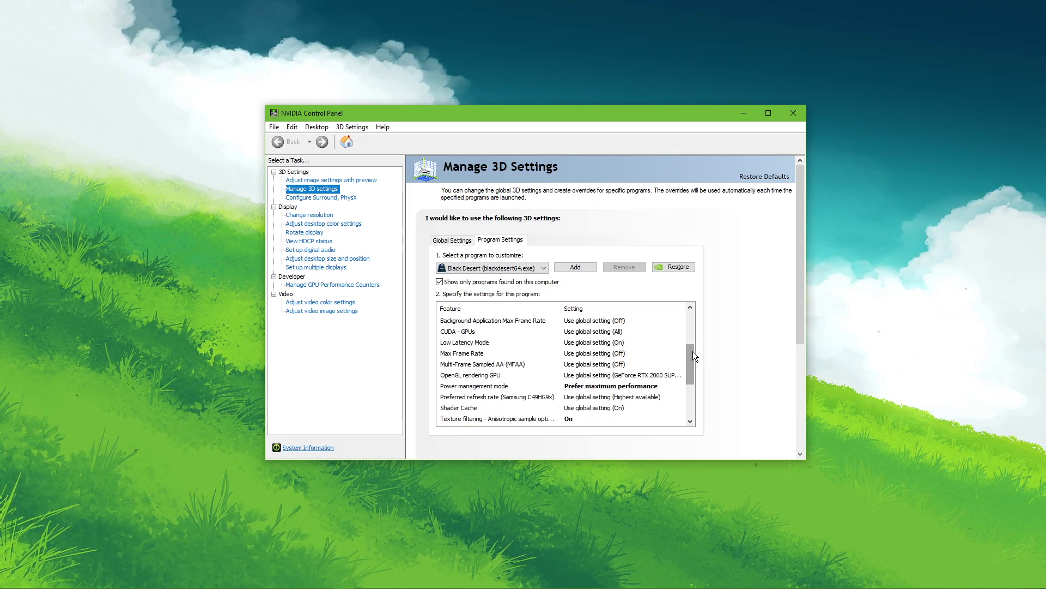
{"action": "left_click", "coordinate": [583, 333]}
{"action": "left_click", "coordinate": [618, 358]}
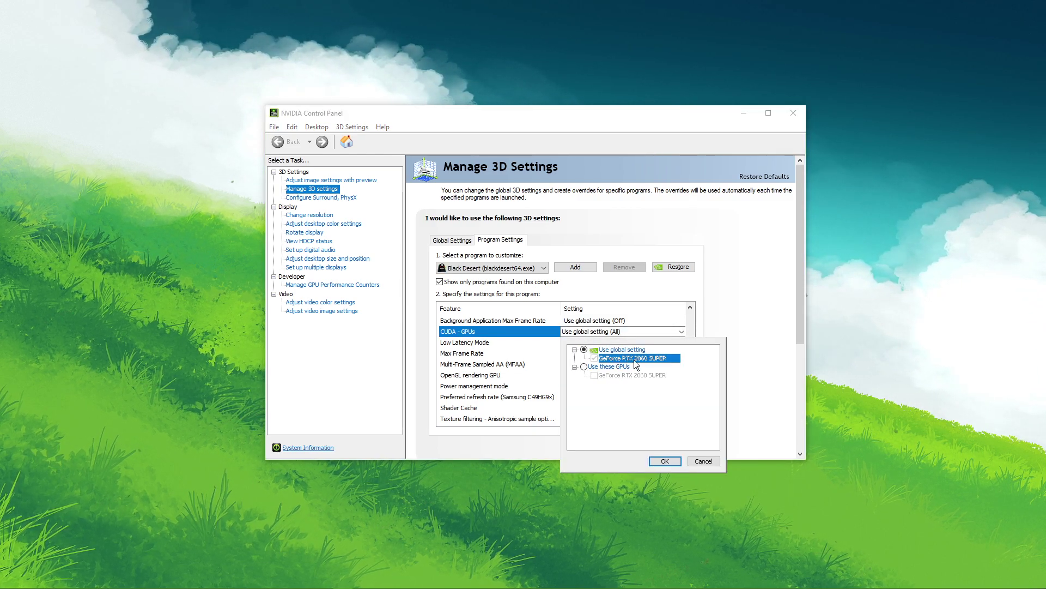
{"action": "left_click", "coordinate": [748, 360]}
{"action": "scroll", "coordinate": [694, 368], "scroll_direction": "down", "scroll_amount": 2}
{"action": "scroll", "coordinate": [693, 366], "scroll_direction": "down", "scroll_amount": 1}
{"action": "left_click", "coordinate": [609, 342]}
{"action": "left_click", "coordinate": [609, 342]}
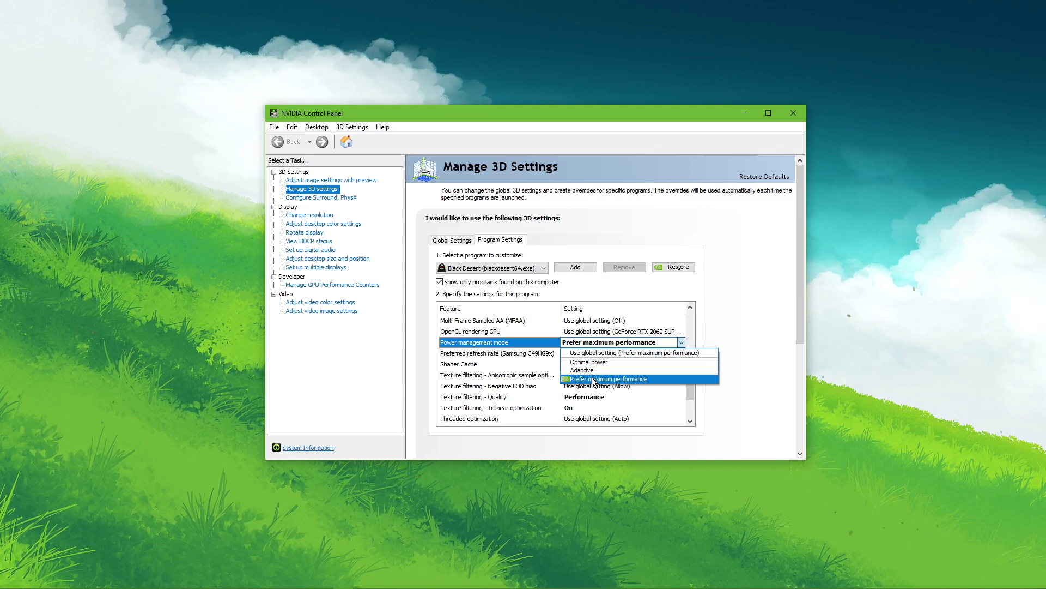
{"action": "left_click", "coordinate": [705, 388]}
{"action": "scroll", "coordinate": [694, 383], "scroll_direction": "down", "scroll_amount": 2}
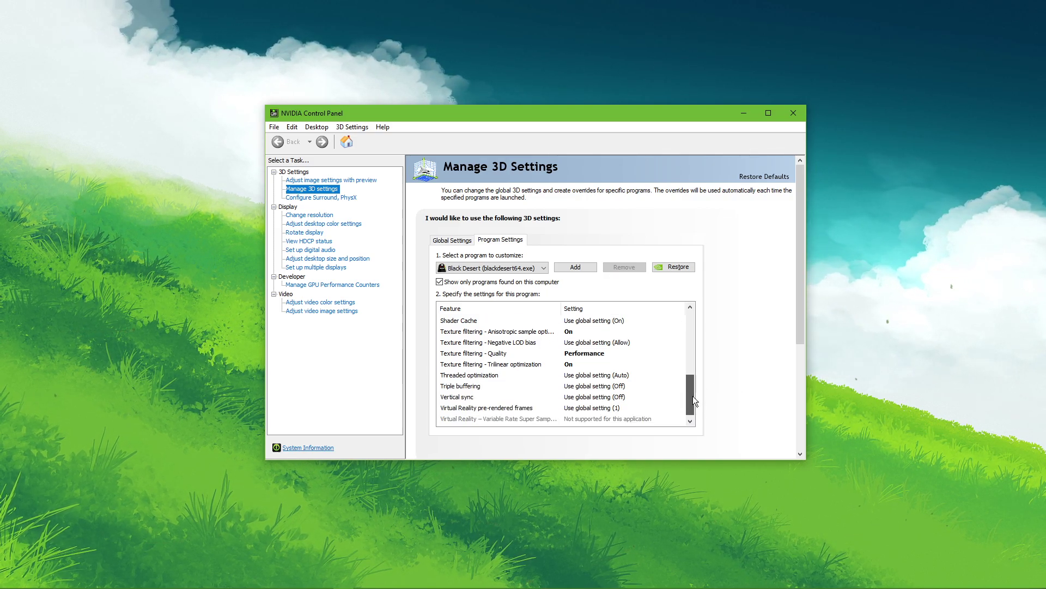
{"action": "left_click", "coordinate": [597, 353]}
{"action": "left_click", "coordinate": [598, 353]}
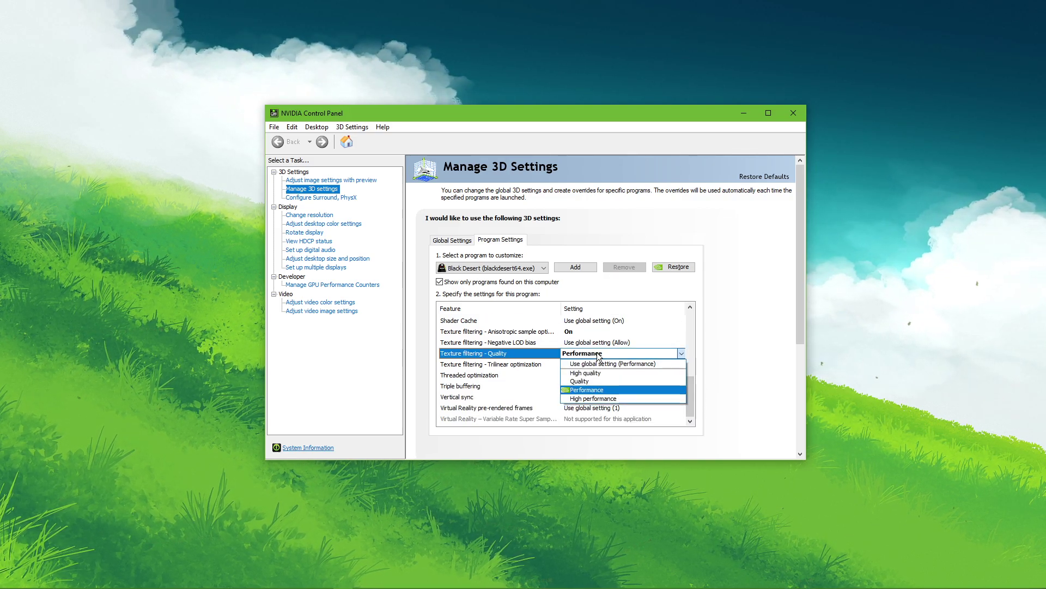
{"action": "left_click", "coordinate": [598, 391]}
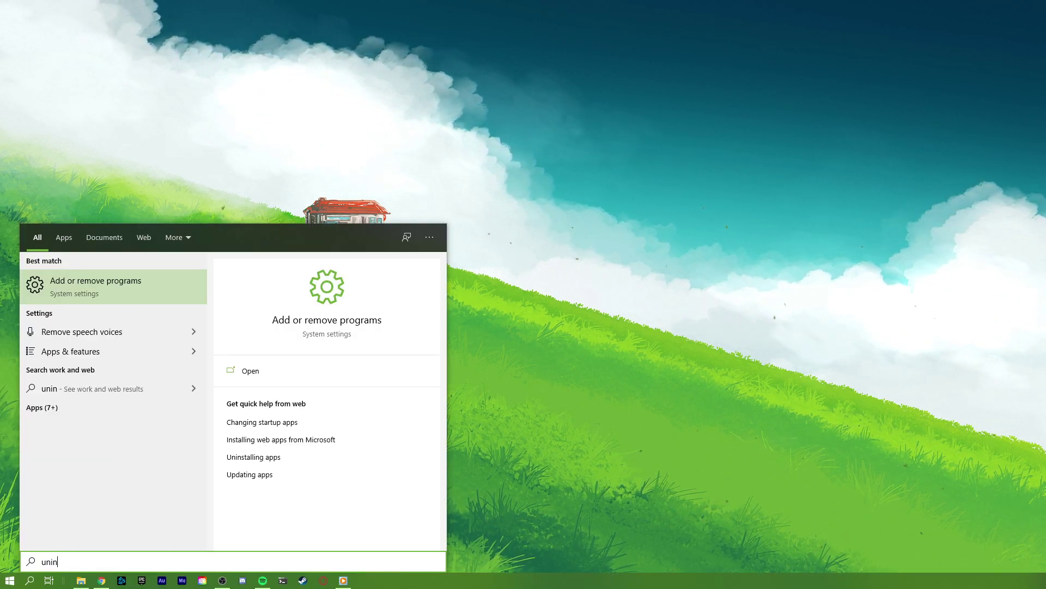
Sort Add or remove programs by install date, then expand the Adobe Acrobat DC and Visual C++ entries
{"action": "key", "text": "Return"}
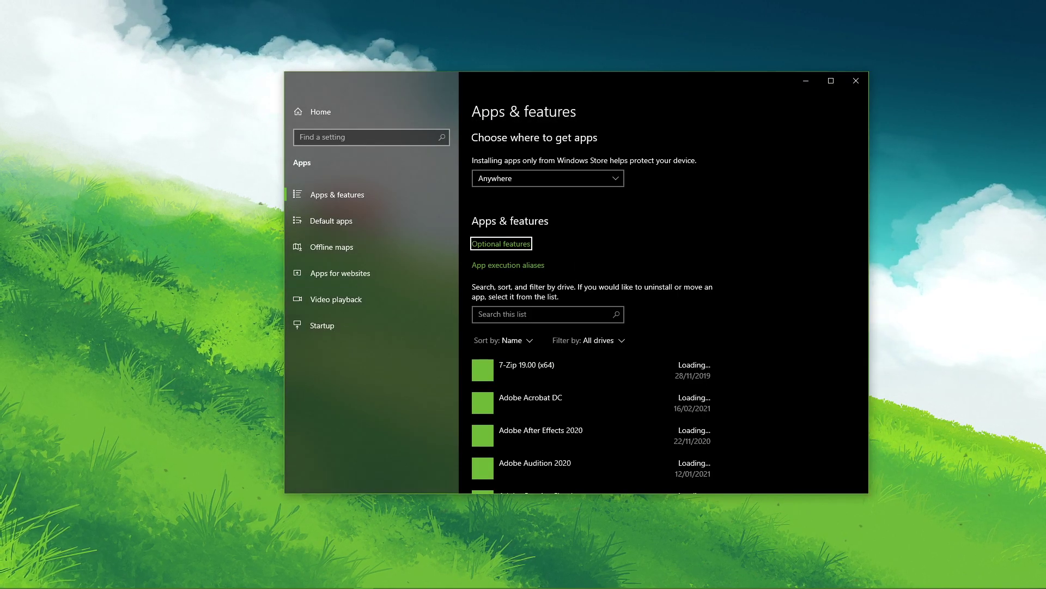
{"action": "left_click", "coordinate": [515, 340]}
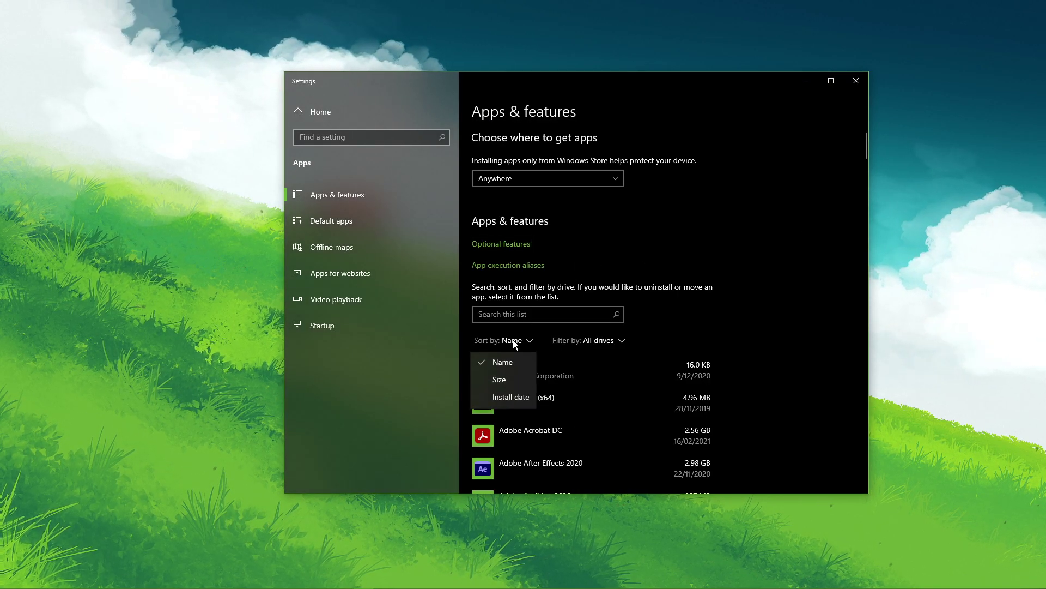
{"action": "left_click", "coordinate": [503, 397]}
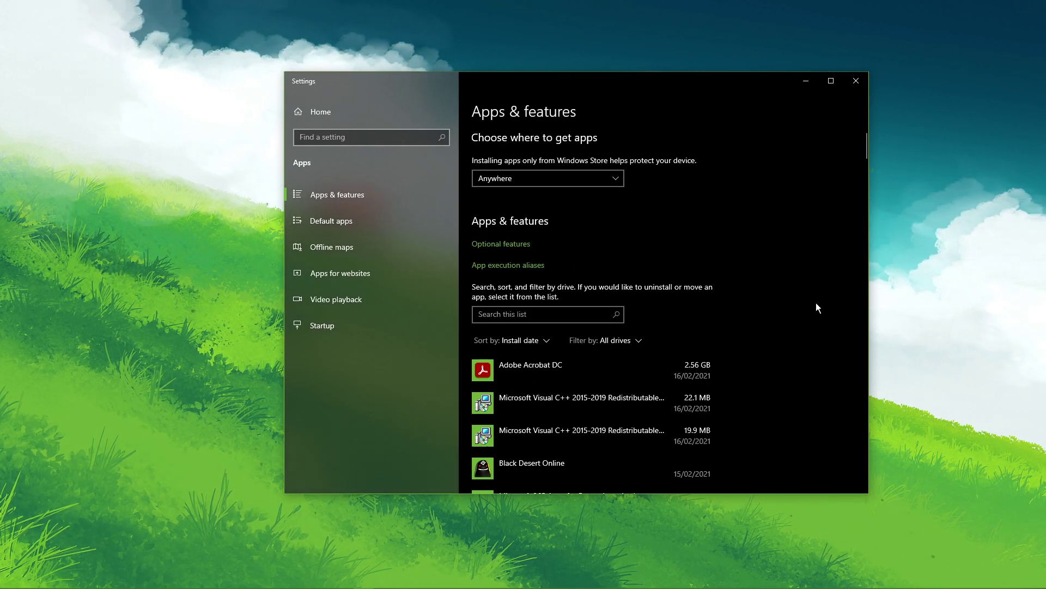
{"action": "scroll", "coordinate": [816, 307], "scroll_direction": "down", "scroll_amount": 3}
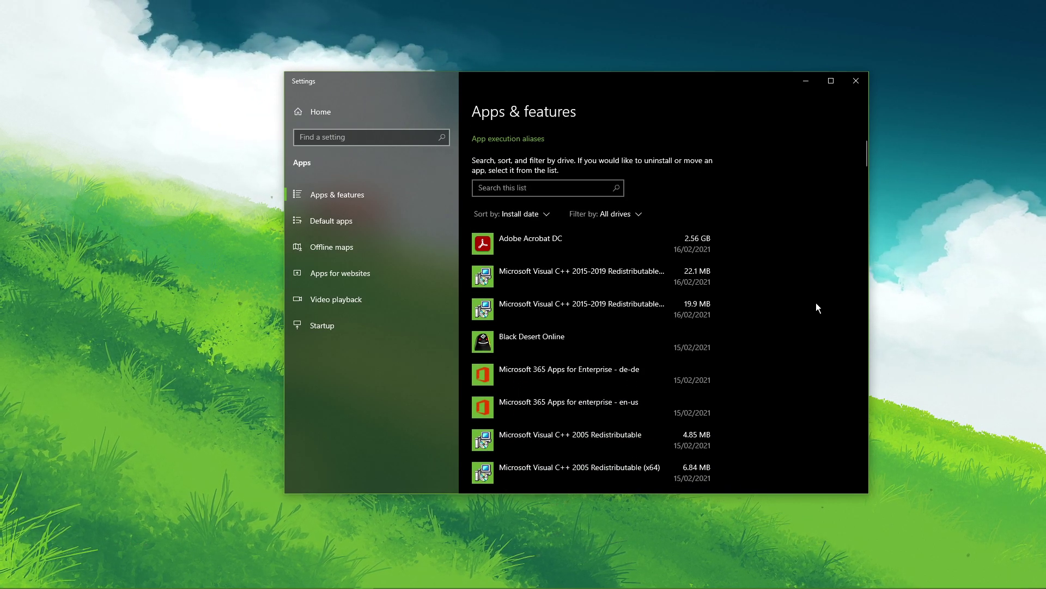
{"action": "left_click", "coordinate": [556, 256]}
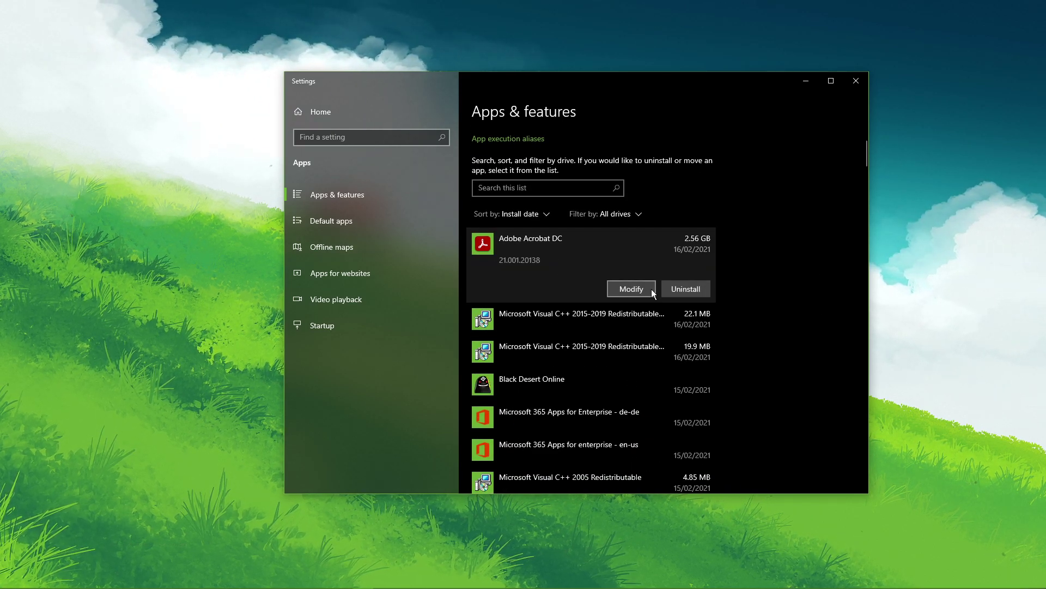
{"action": "left_click", "coordinate": [633, 318]}
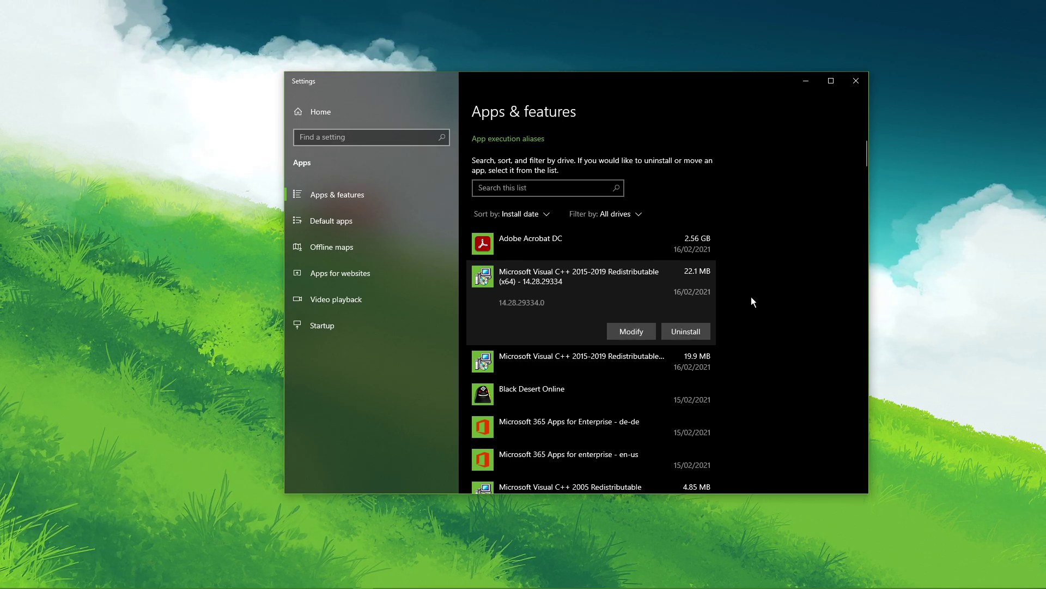
{"action": "scroll", "coordinate": [759, 290], "scroll_direction": "down", "scroll_amount": 3}
{"action": "scroll", "coordinate": [759, 290], "scroll_direction": "down", "scroll_amount": 5}
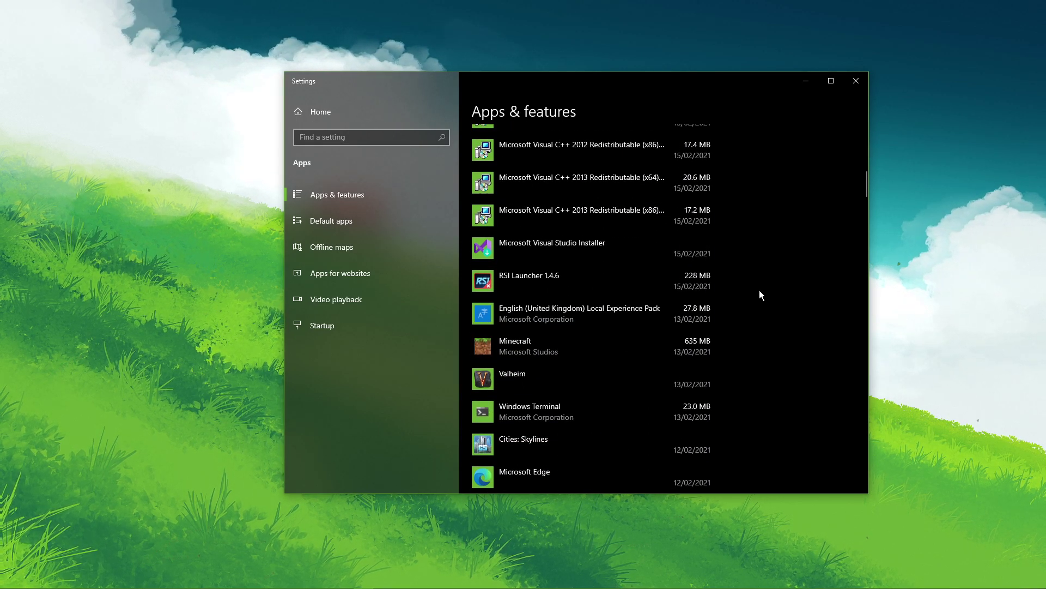
{"action": "scroll", "coordinate": [759, 296], "scroll_direction": "down", "scroll_amount": 1}
{"action": "scroll", "coordinate": [759, 295], "scroll_direction": "down", "scroll_amount": 2}
{"action": "scroll", "coordinate": [760, 295], "scroll_direction": "down", "scroll_amount": 1}
{"action": "scroll", "coordinate": [760, 296], "scroll_direction": "up", "scroll_amount": 5}
{"action": "scroll", "coordinate": [760, 296], "scroll_direction": "up", "scroll_amount": 5}
{"action": "scroll", "coordinate": [760, 294], "scroll_direction": "up", "scroll_amount": 2}
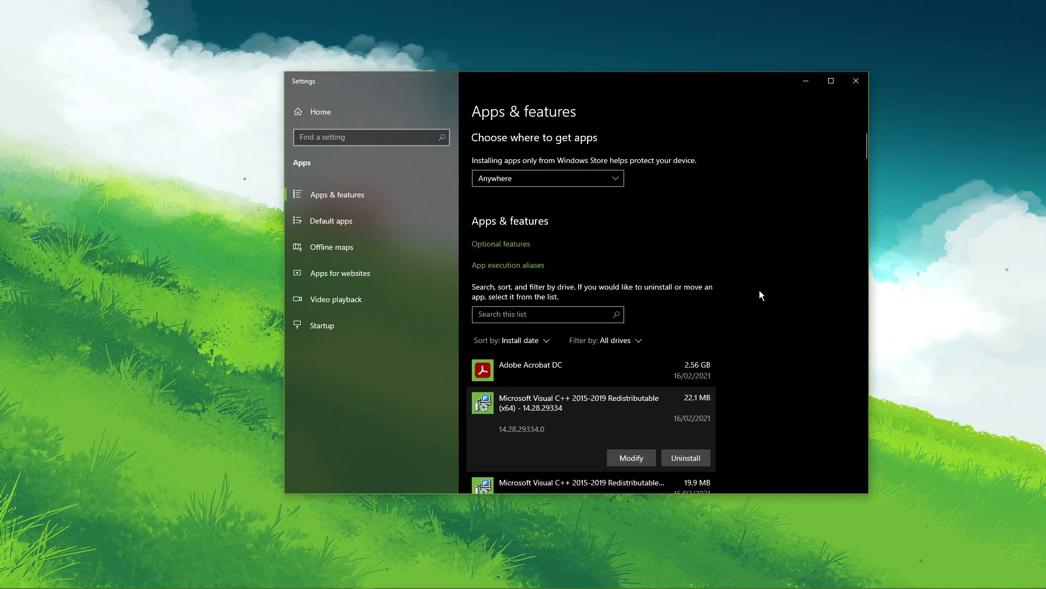